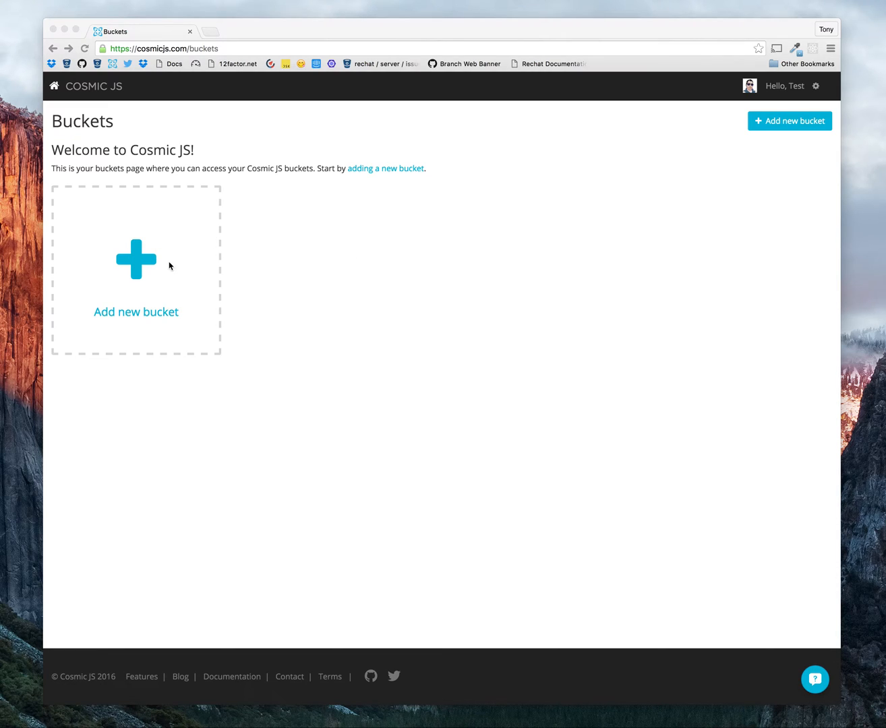
Step: Create and save a new bucket named 'Website Example'
left_click(147, 264)
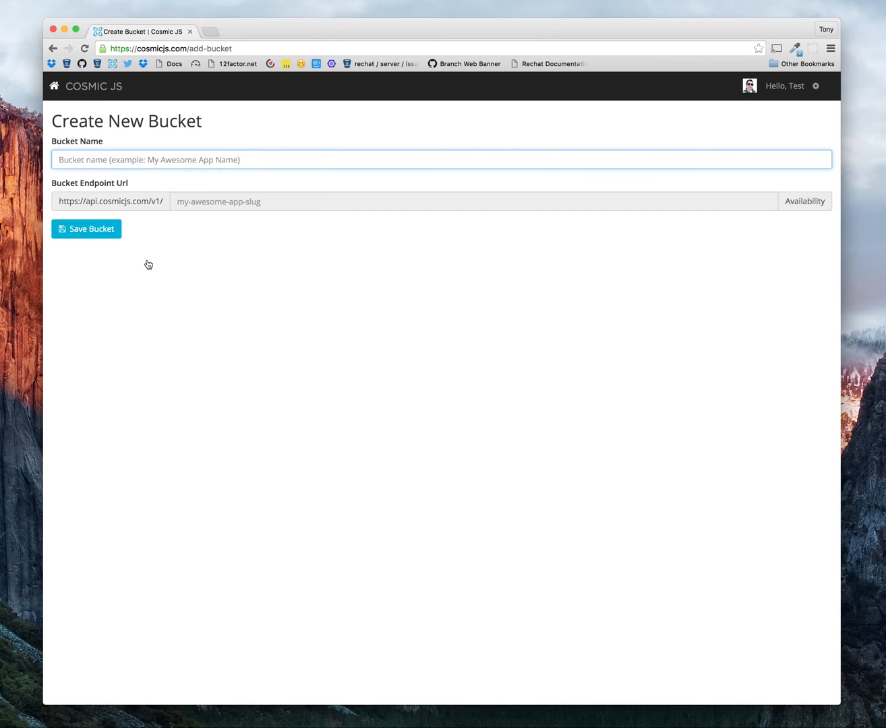
type("Website")
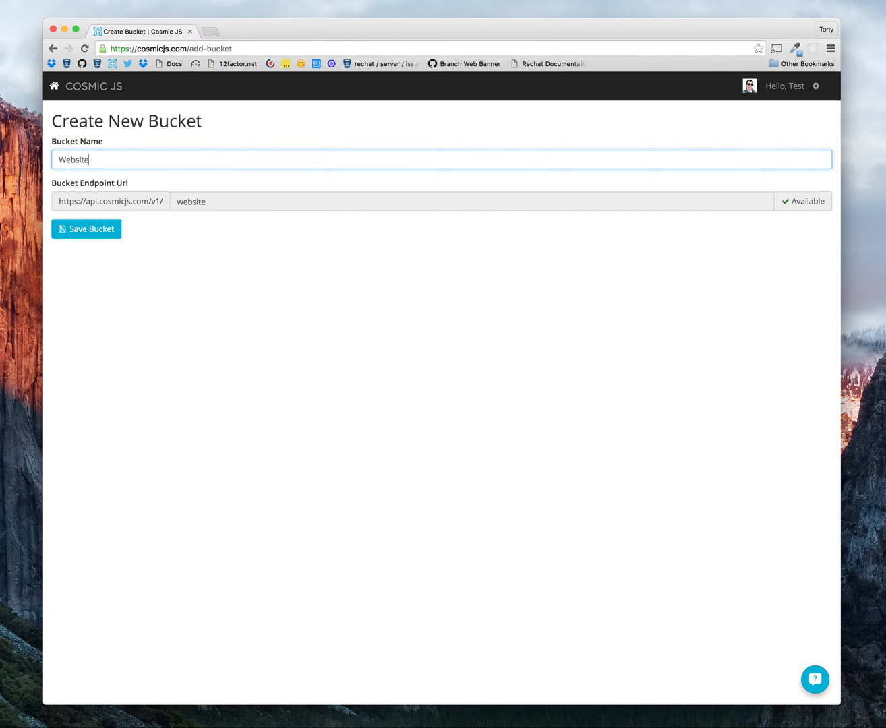
type(" Example")
left_click(104, 236)
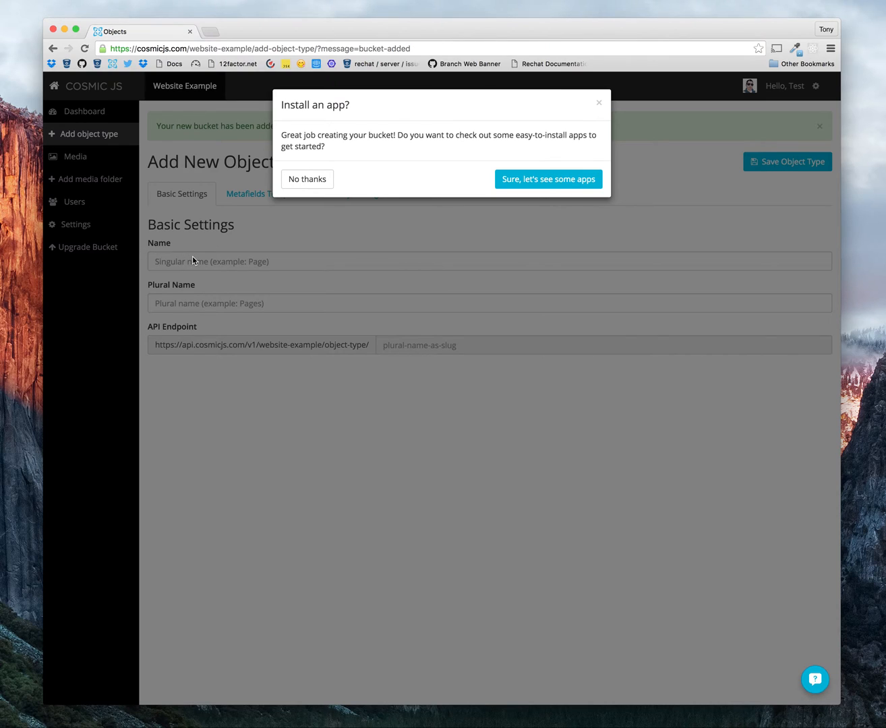
Step: Decline the app install offer and show the Post type's Metafields Template
left_click(307, 178)
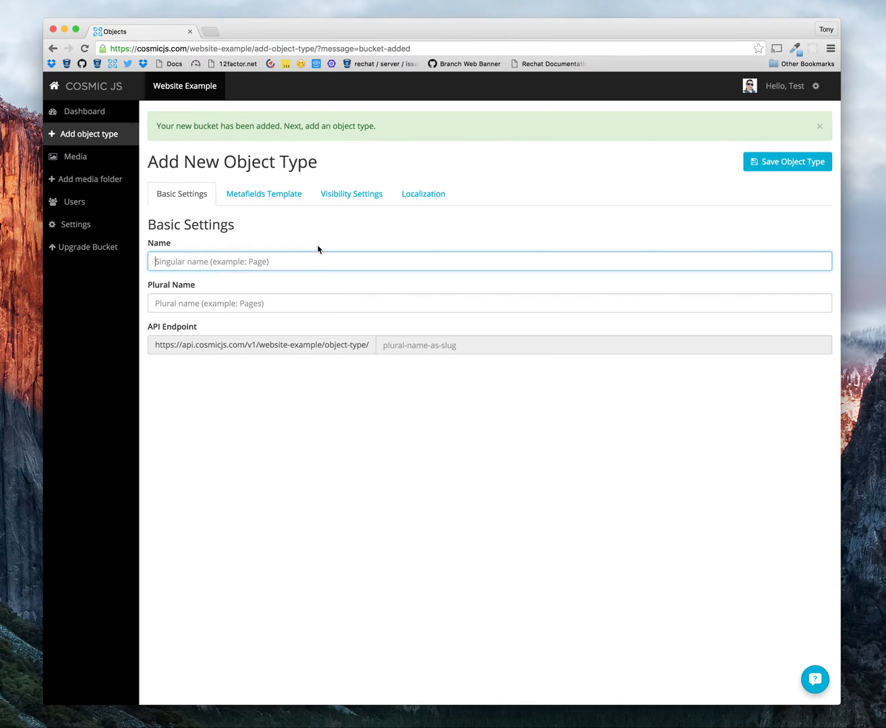
type("Post")
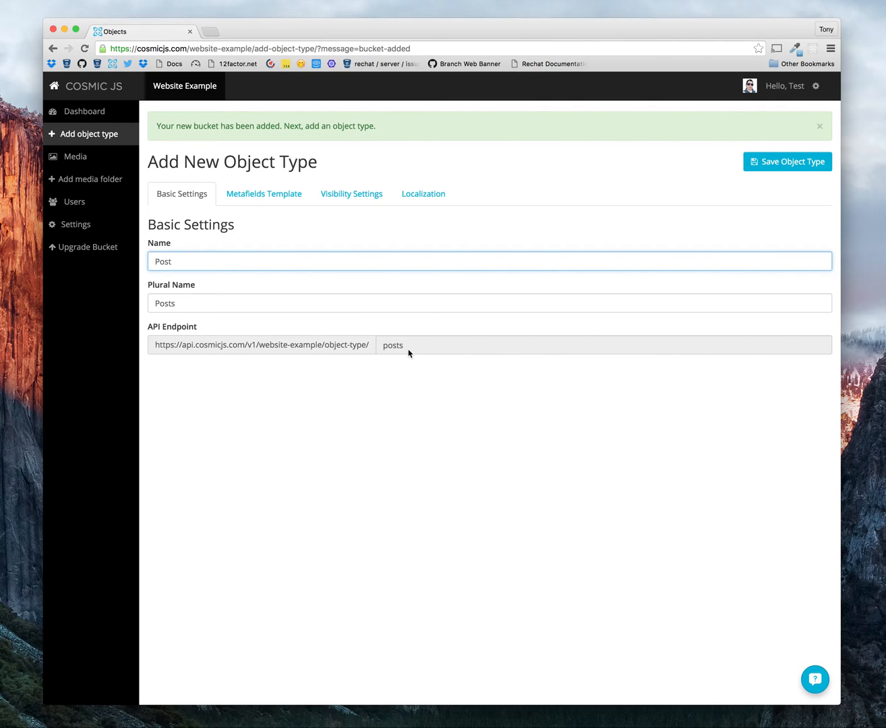
left_click(275, 196)
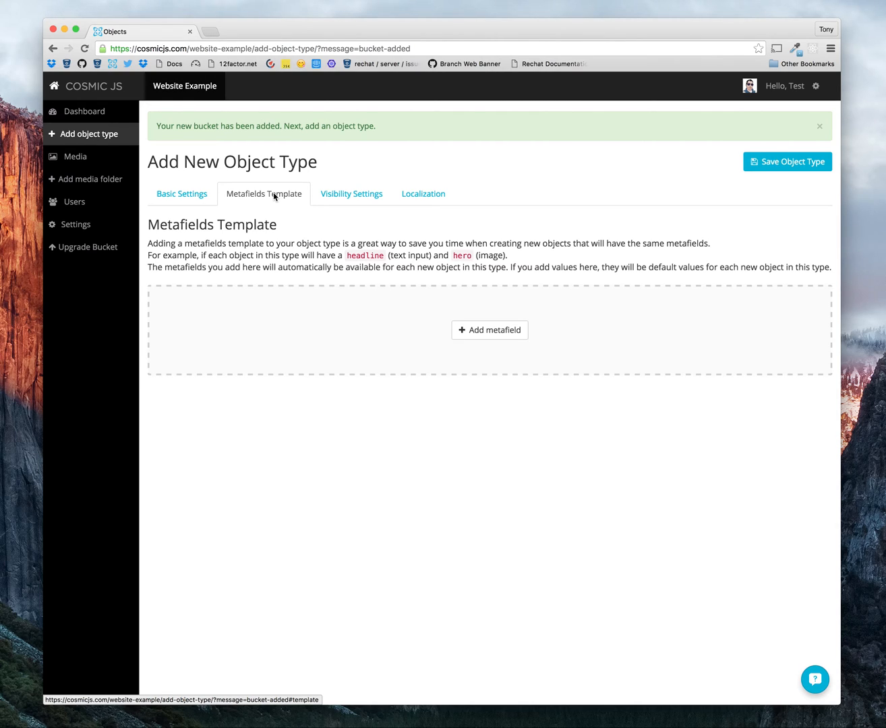
Step: Add a Plain Text Input 'Headline' and an Image/File 'Hero' metafield to the Post template
left_click(489, 329)
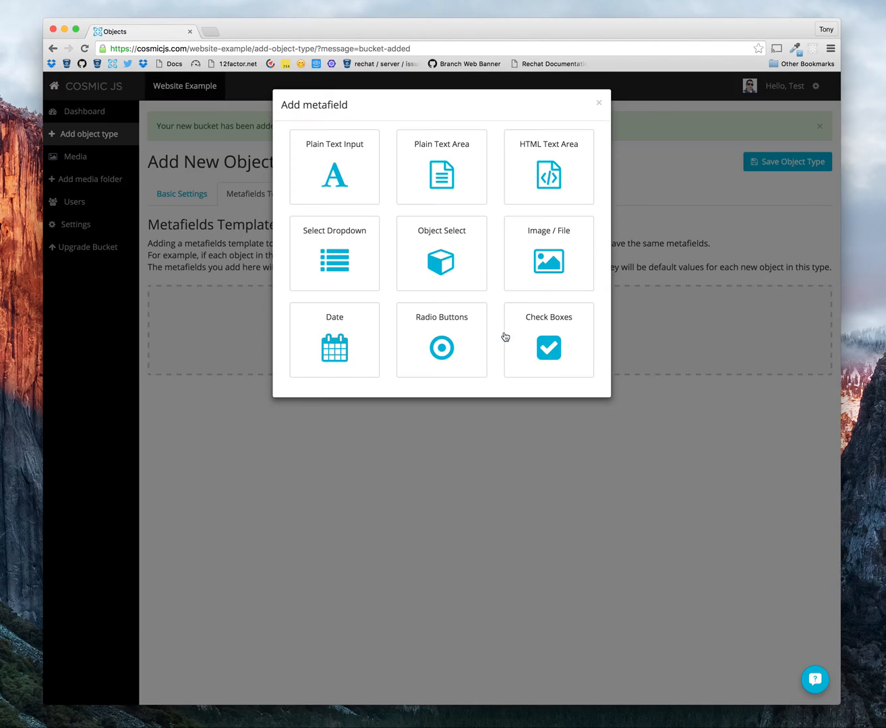
left_click(350, 150)
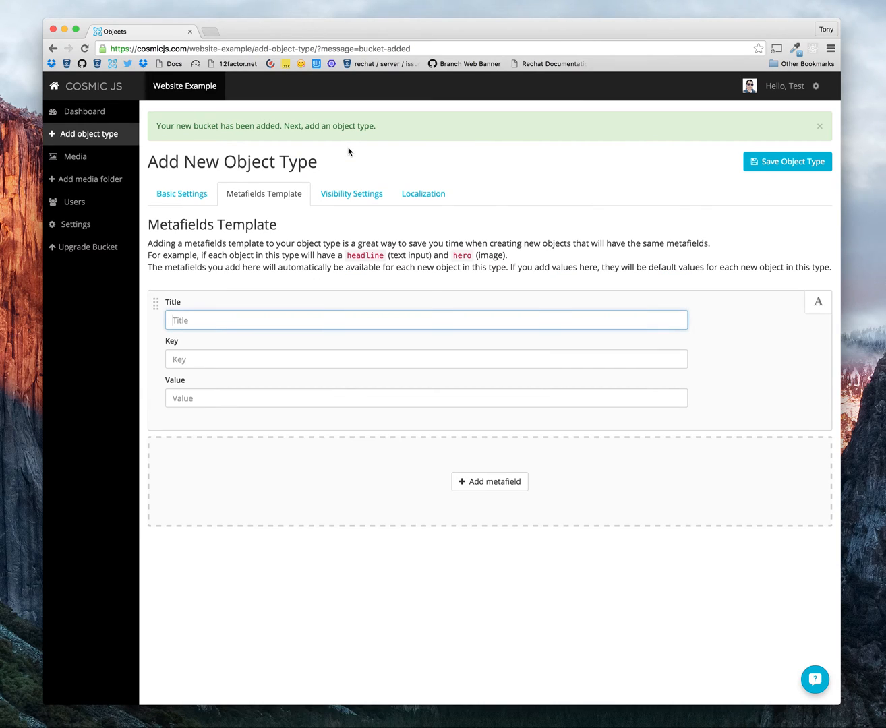
type("Headline")
left_click(490, 481)
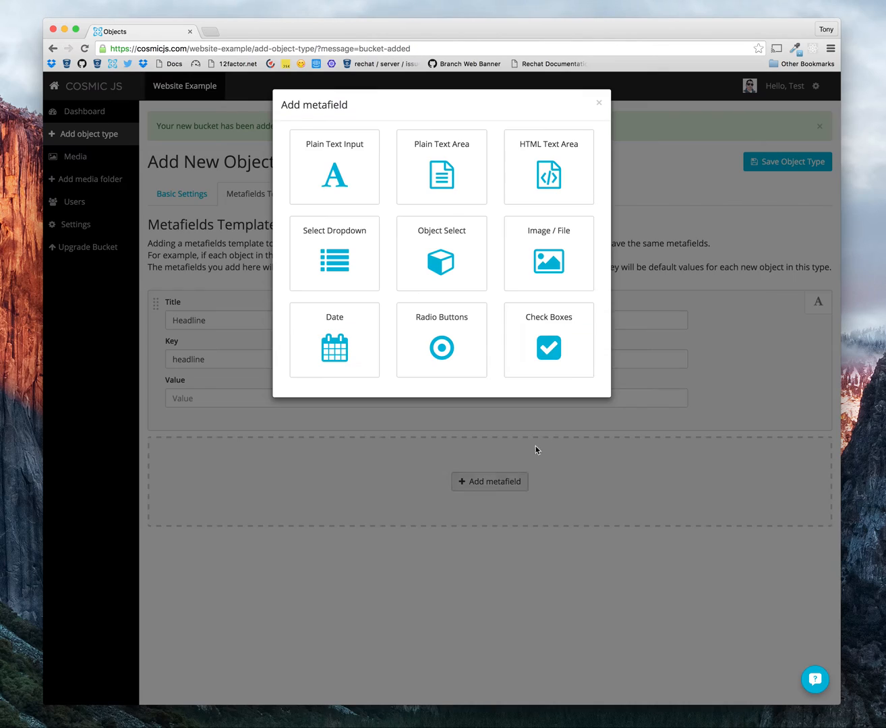
left_click(562, 261)
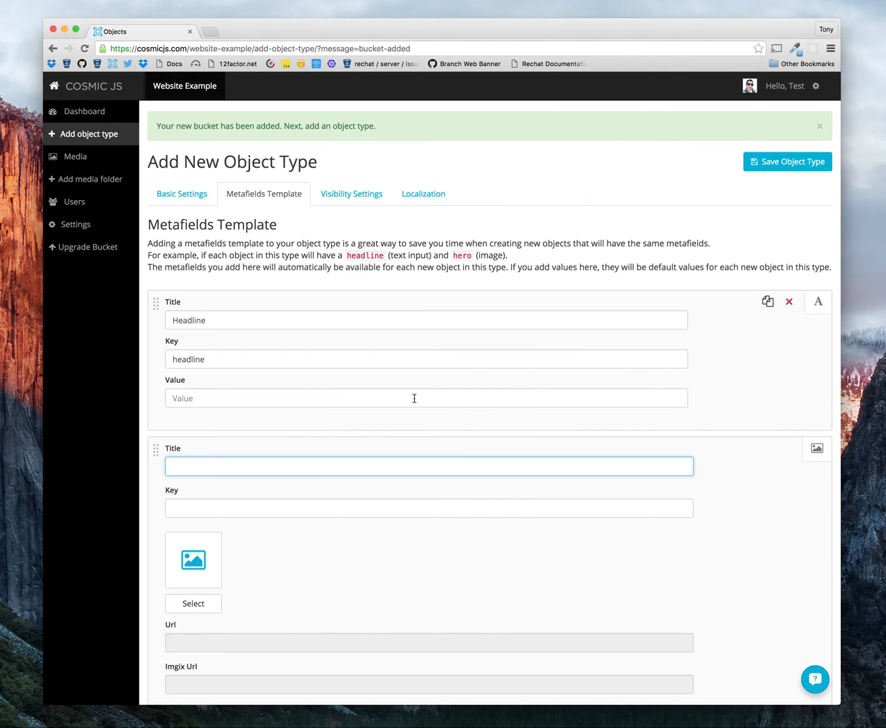
type("hero")
key("BackSpace")
type("Hero")
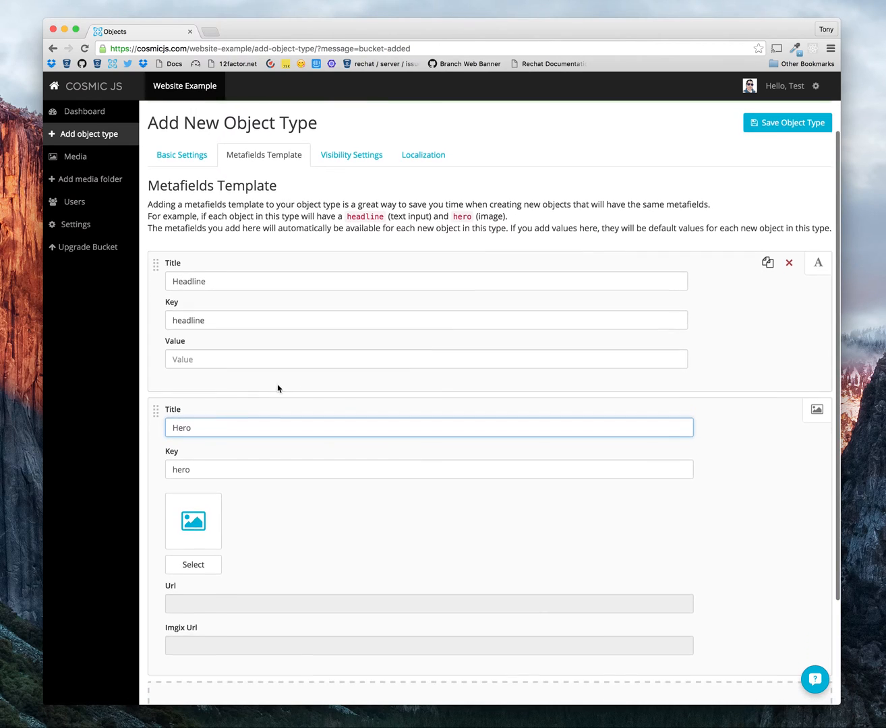
left_click(231, 359)
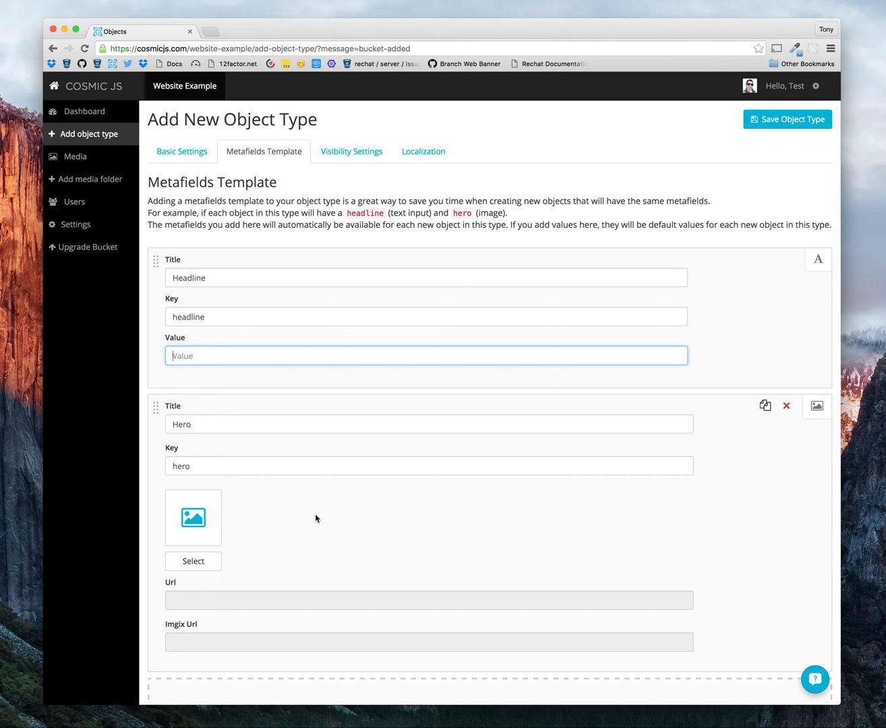
mouse_move(318, 519)
scroll(318, 519, "up", 2)
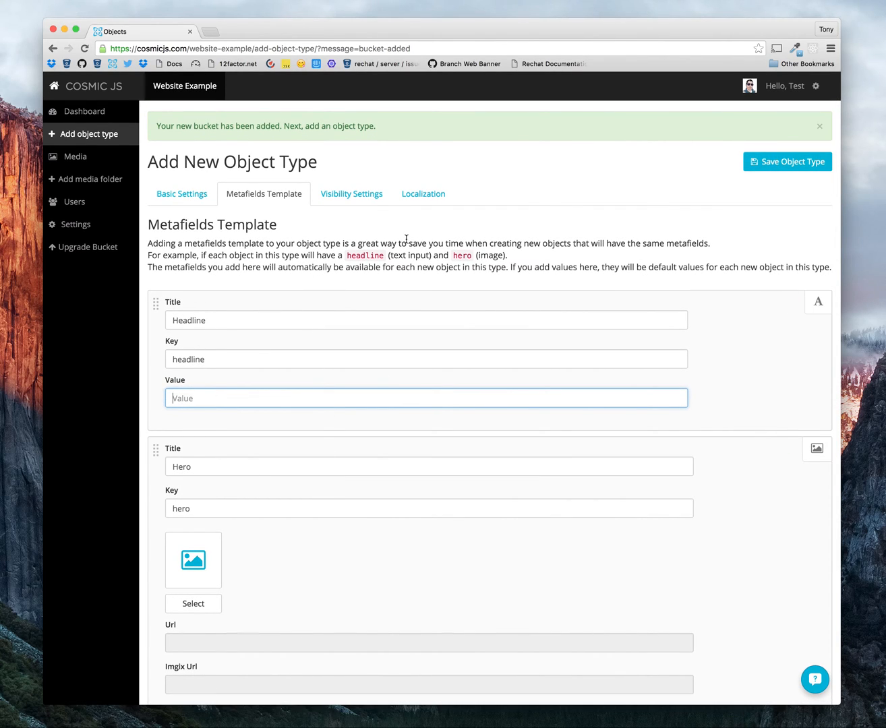
Step: Review Visibility Settings and Localization, then save the Post object type
left_click(377, 201)
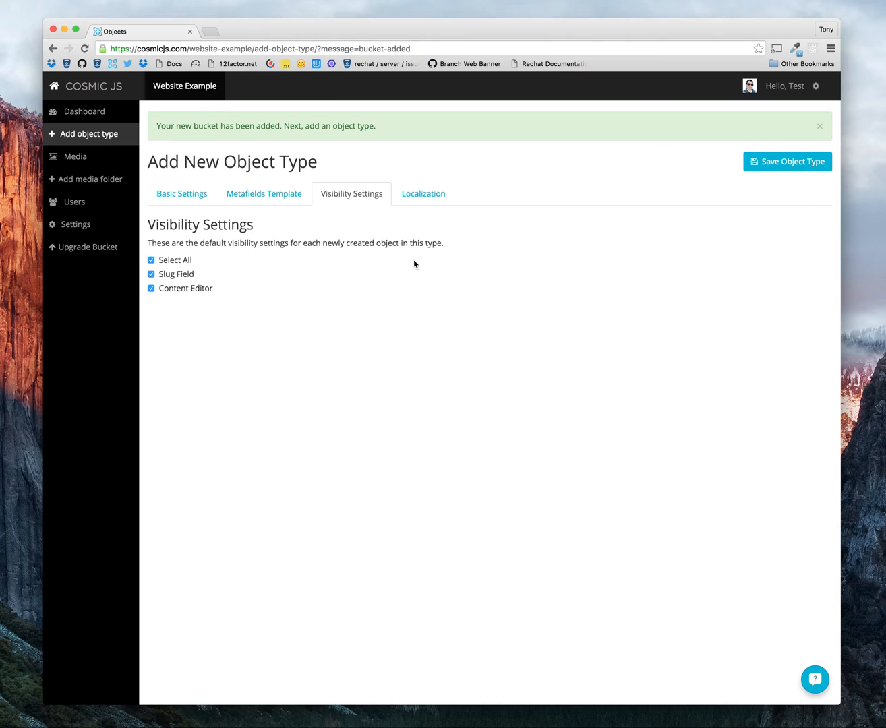
left_click(430, 200)
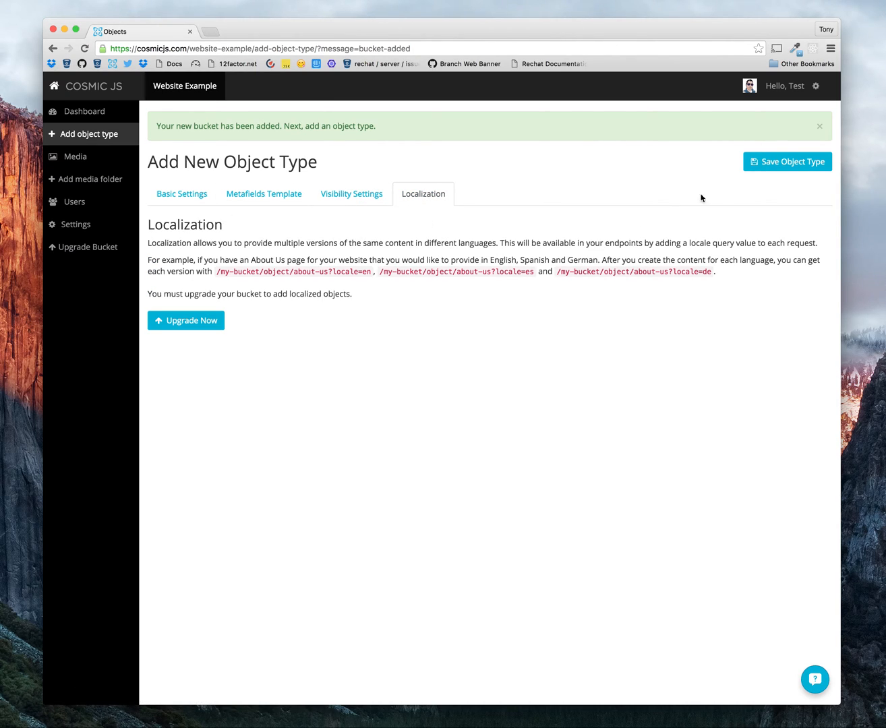
left_click(803, 166)
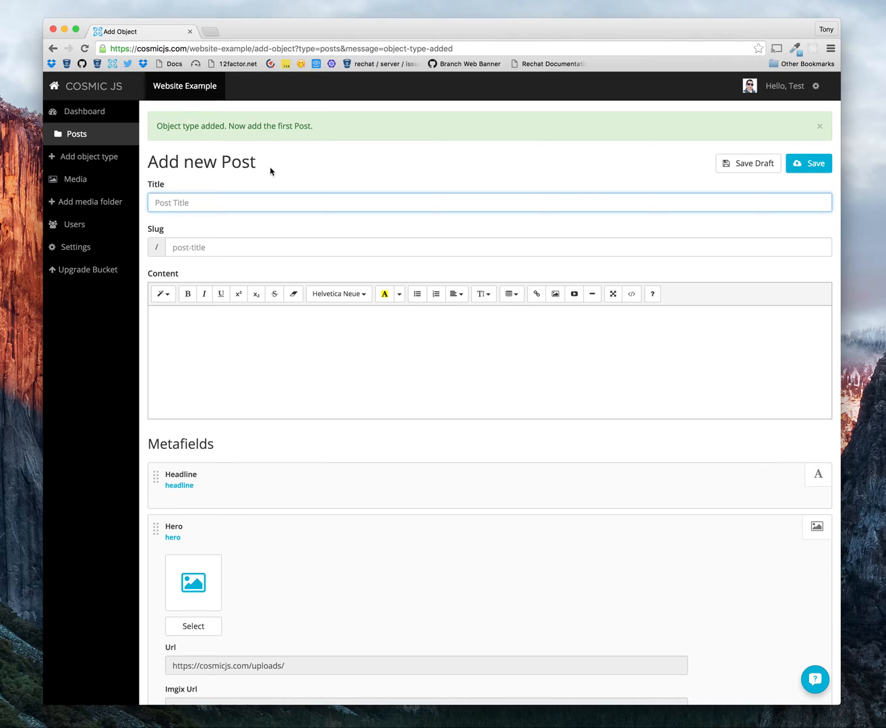
type("Blog ")
type("Post Number")
type(" 1")
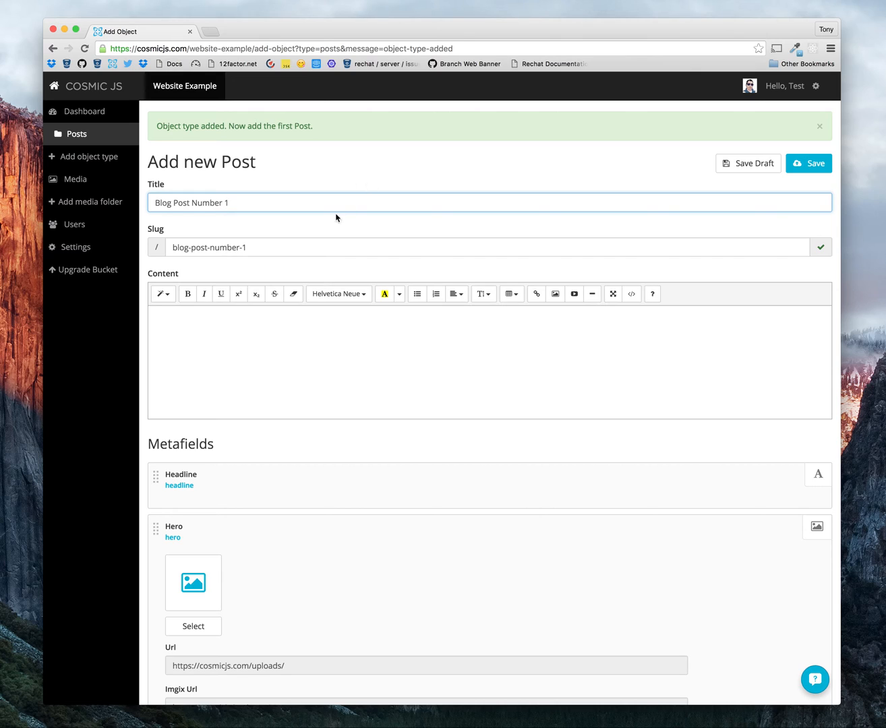
Step: Title the post 'Blog Post Number 1' with content 'This is the first blog post!'
left_click(271, 368)
type("This is ")
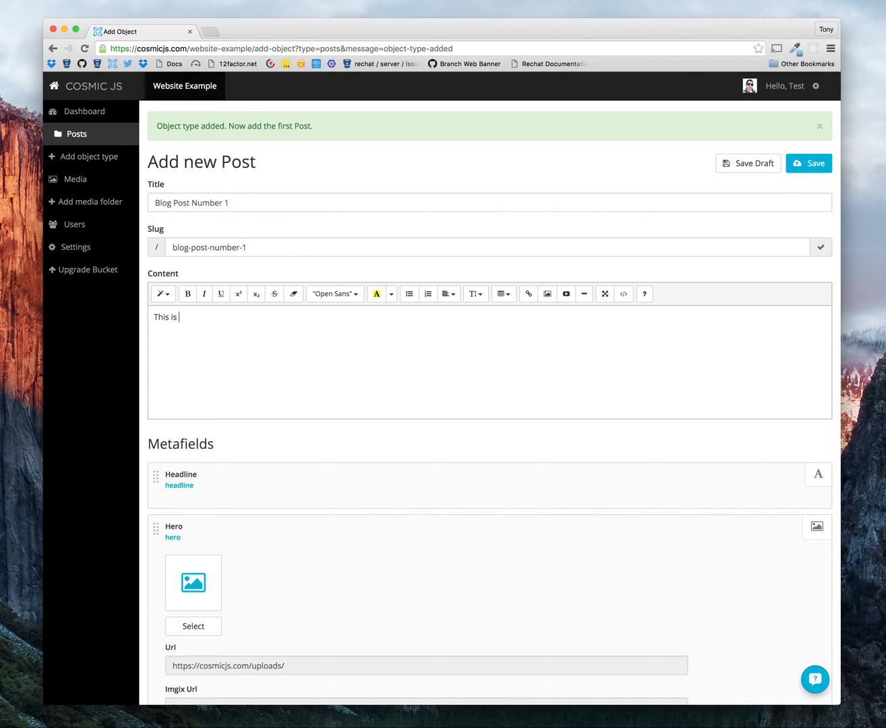
type("the first blog post!")
scroll(349, 377, "down", 5)
scroll(250, 374, "down", 1)
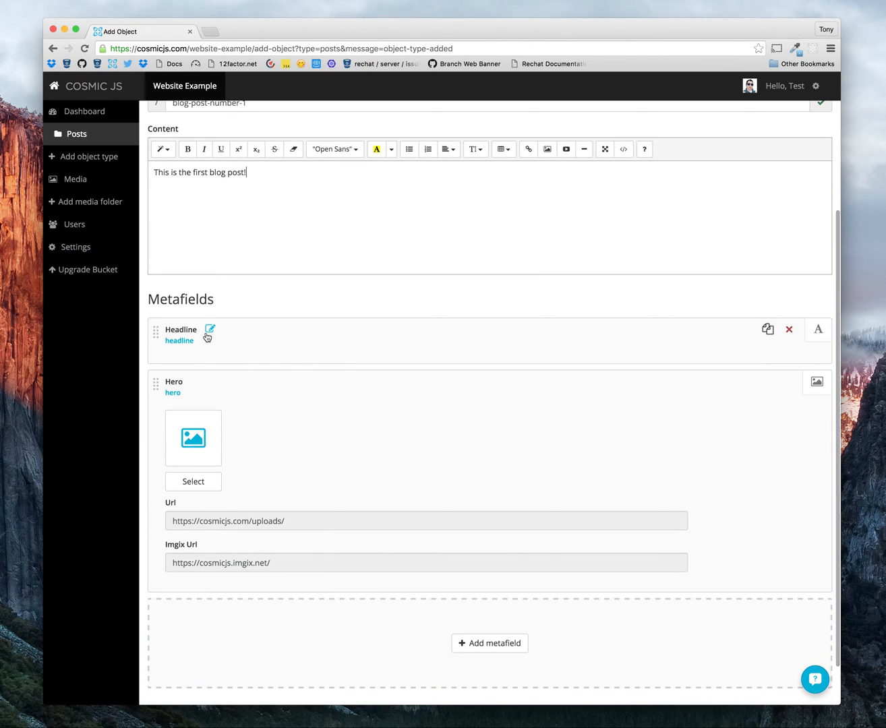
left_click(208, 335)
Step: Set the Headline to 'This is AMAZING' and start selecting media for the Hero image
left_click(219, 427)
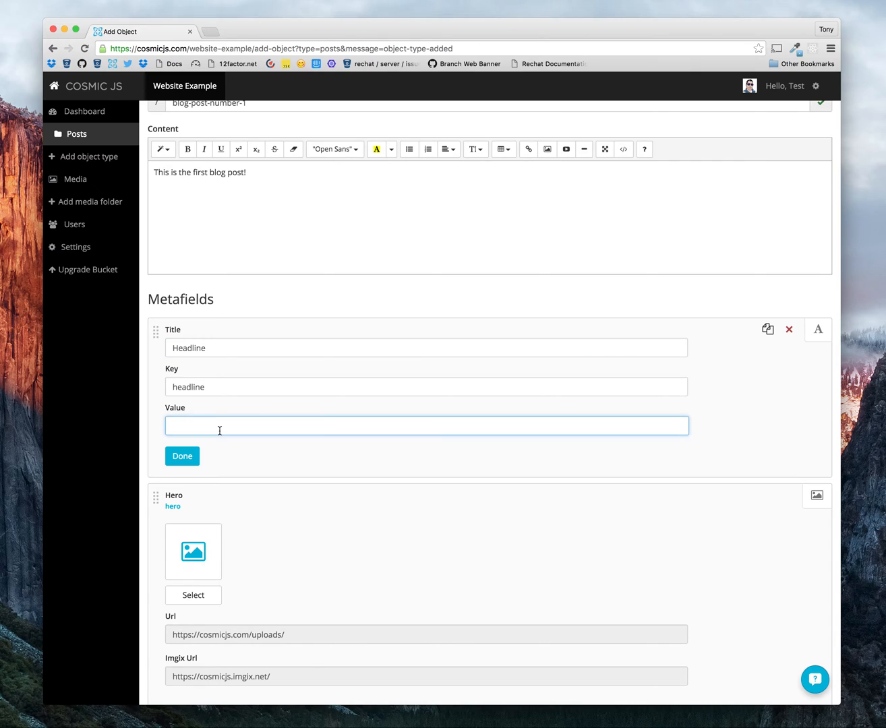
type("This is A")
type("MAZE")
type("ING")
scroll(334, 404, "down", 5)
scroll(334, 404, "down", 3)
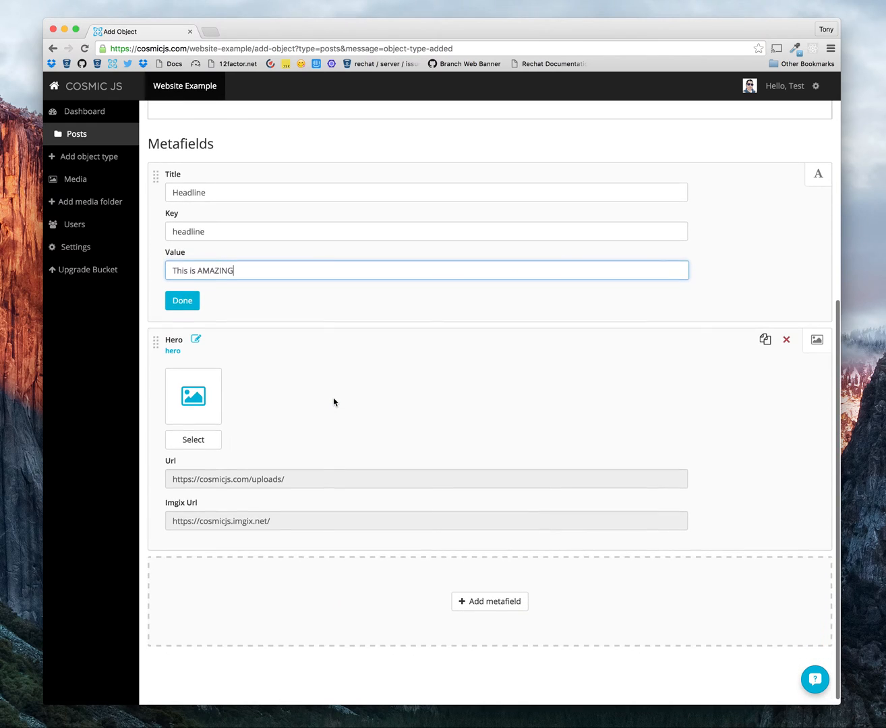
left_click(196, 398)
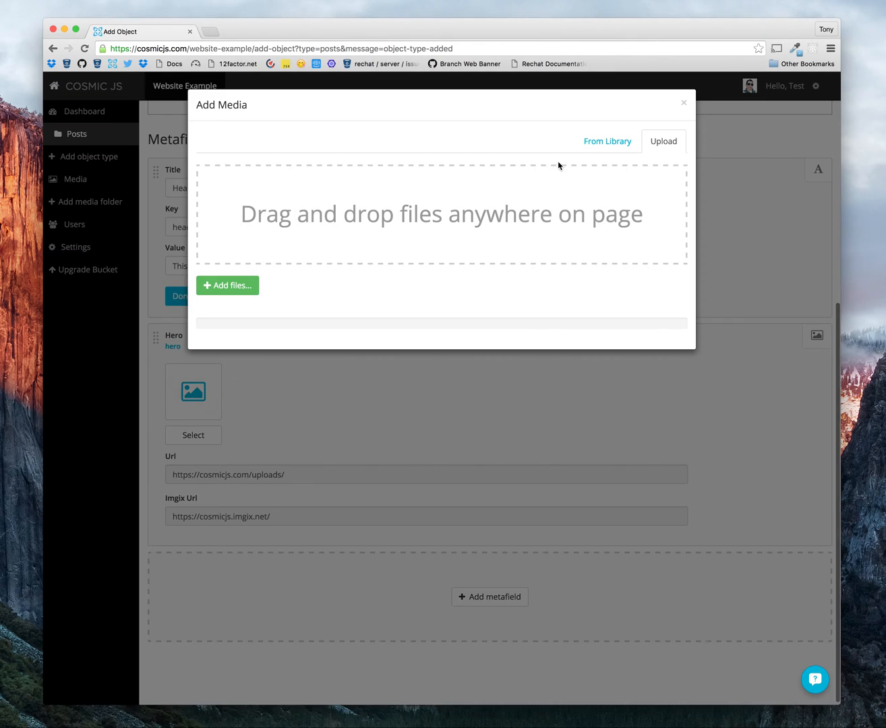
Step: Upload amazing-space-photo-img98-JPG.jpg from media > space as the Hero image
left_click(244, 288)
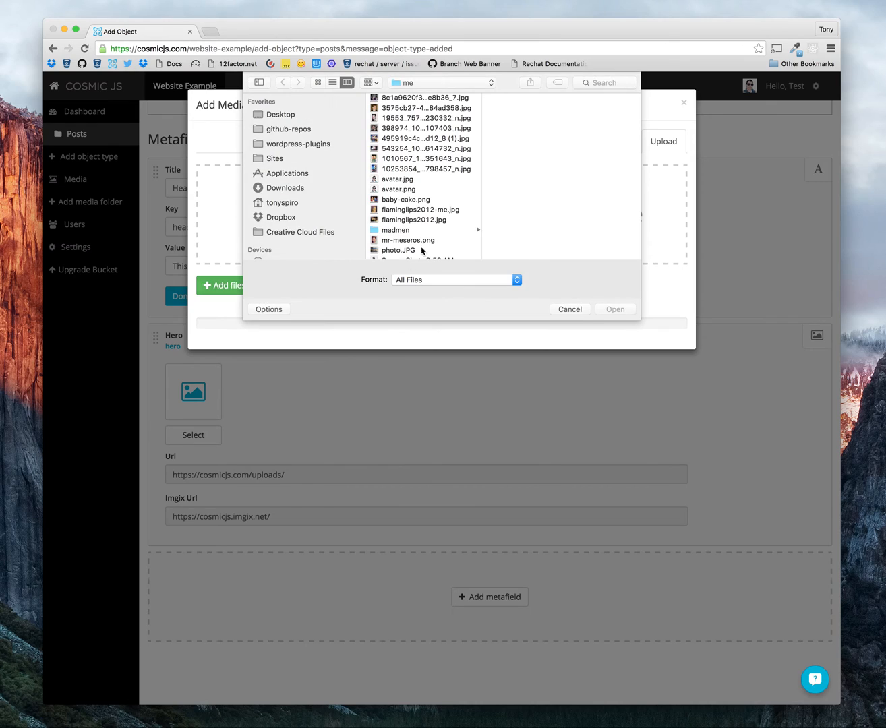
left_click(443, 82)
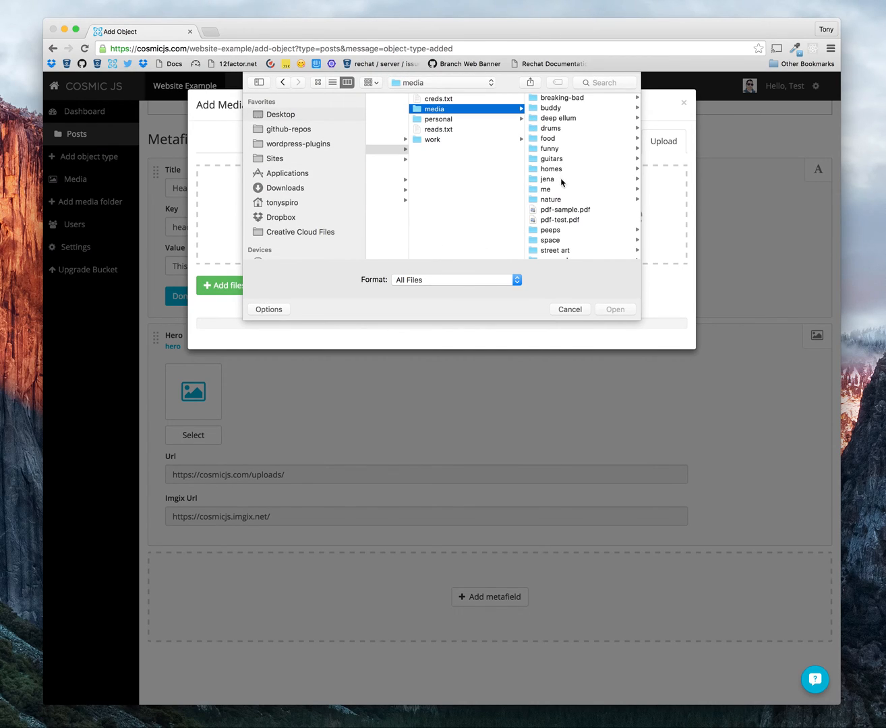
left_click(550, 239)
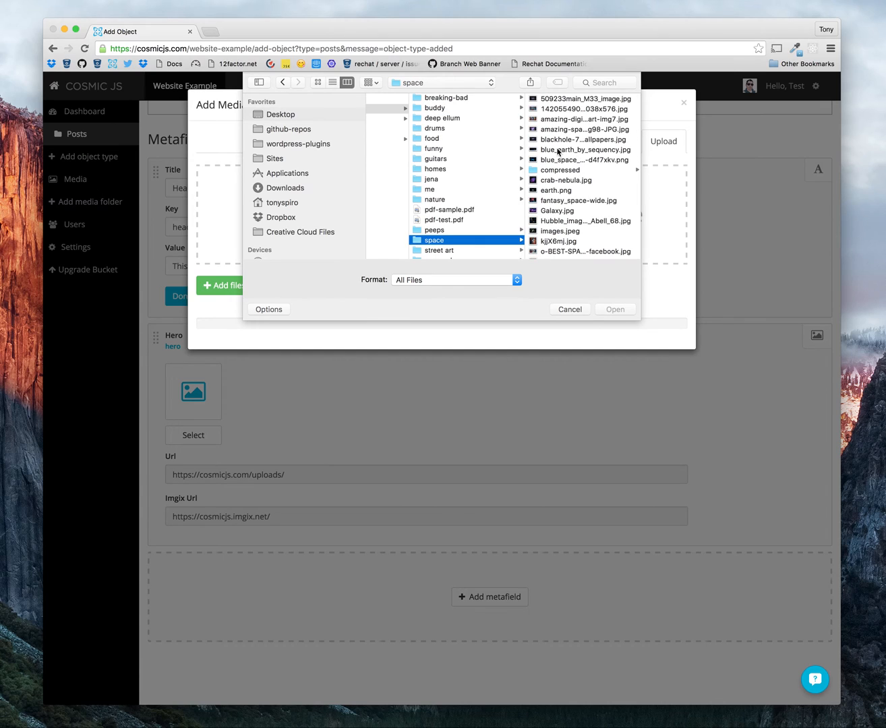
left_click(585, 129)
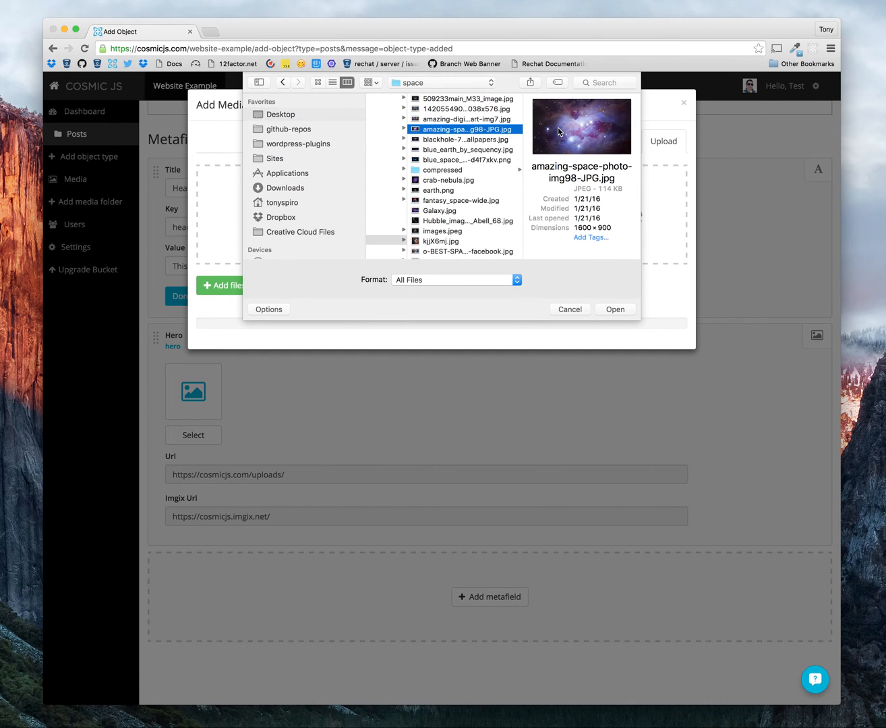
key("Return")
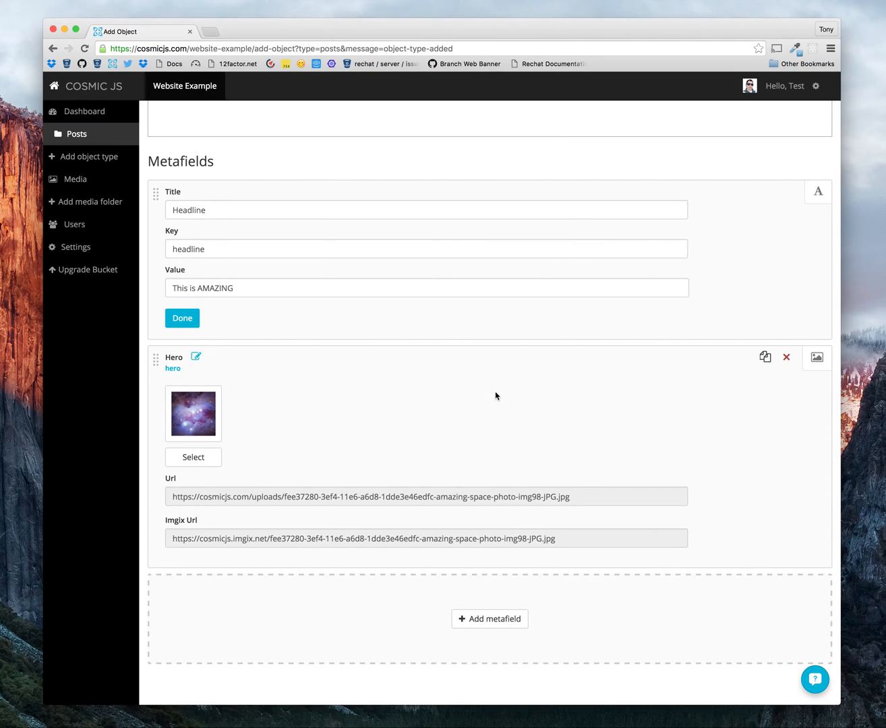
scroll(495, 396, "up", 10)
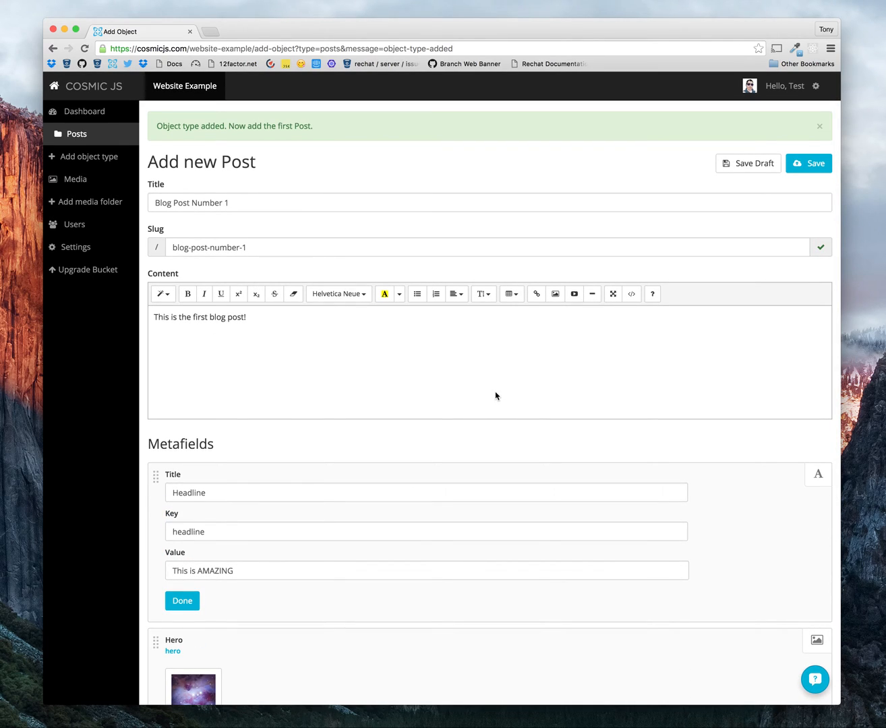
Step: Save and publish Blog Post Number 1, then begin a new object type
left_click(808, 163)
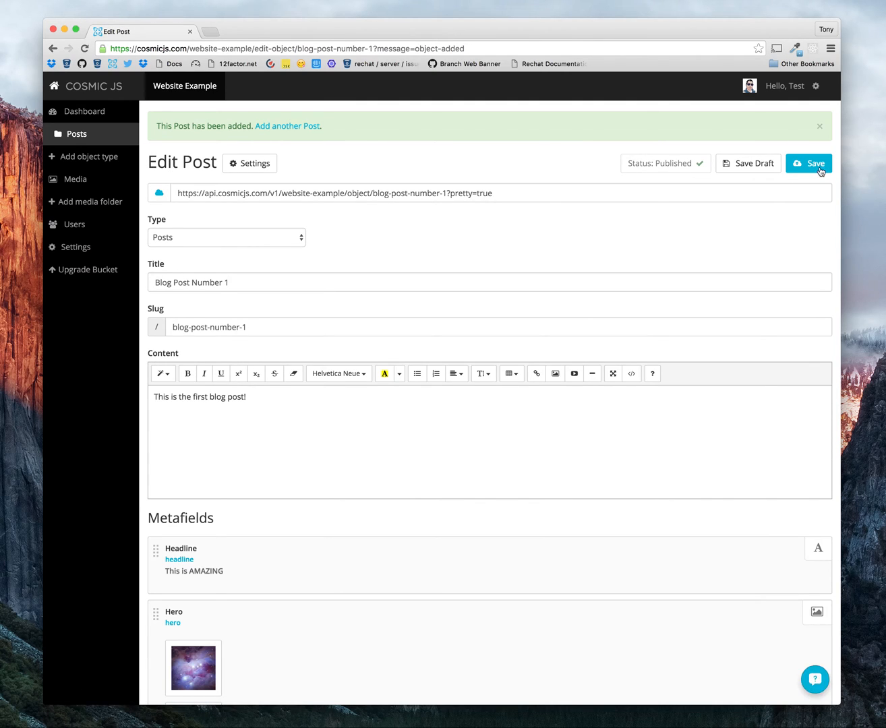
scroll(560, 169, "down", 4)
scroll(559, 168, "down", 4)
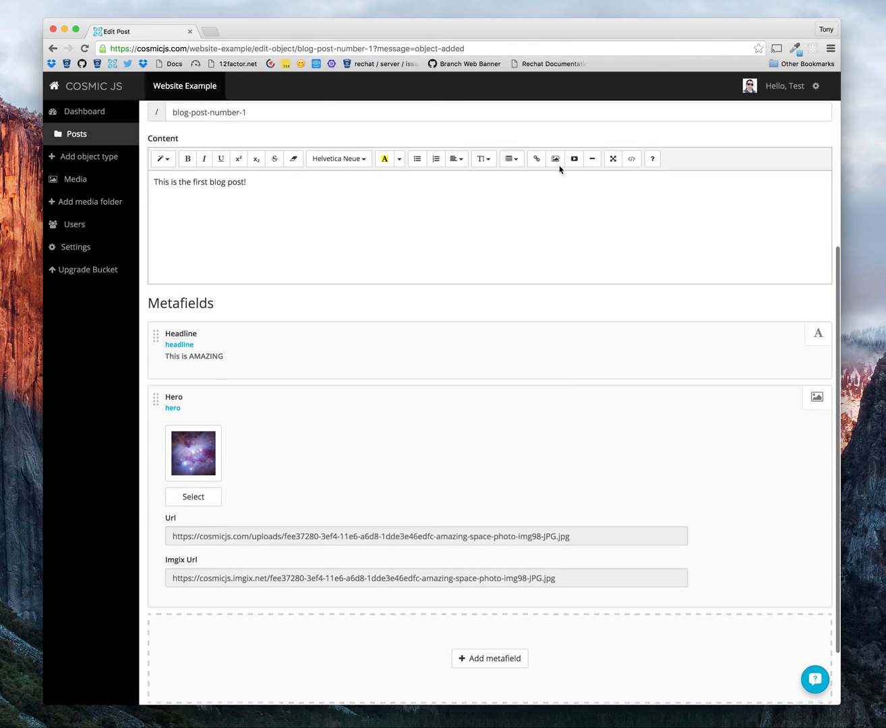
scroll(560, 167, "down", 2)
scroll(564, 169, "up", 10)
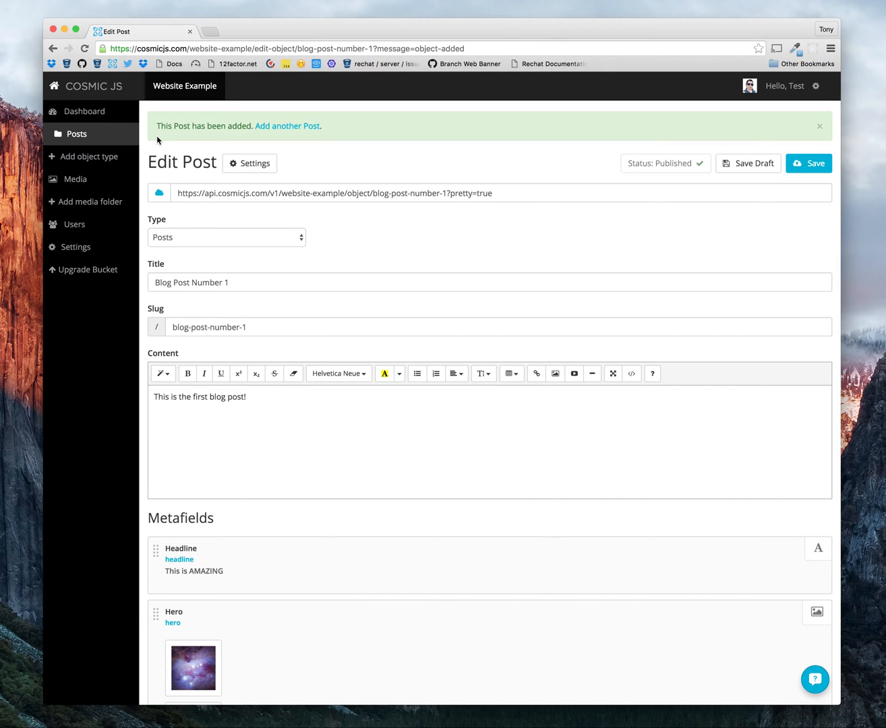
left_click(113, 159)
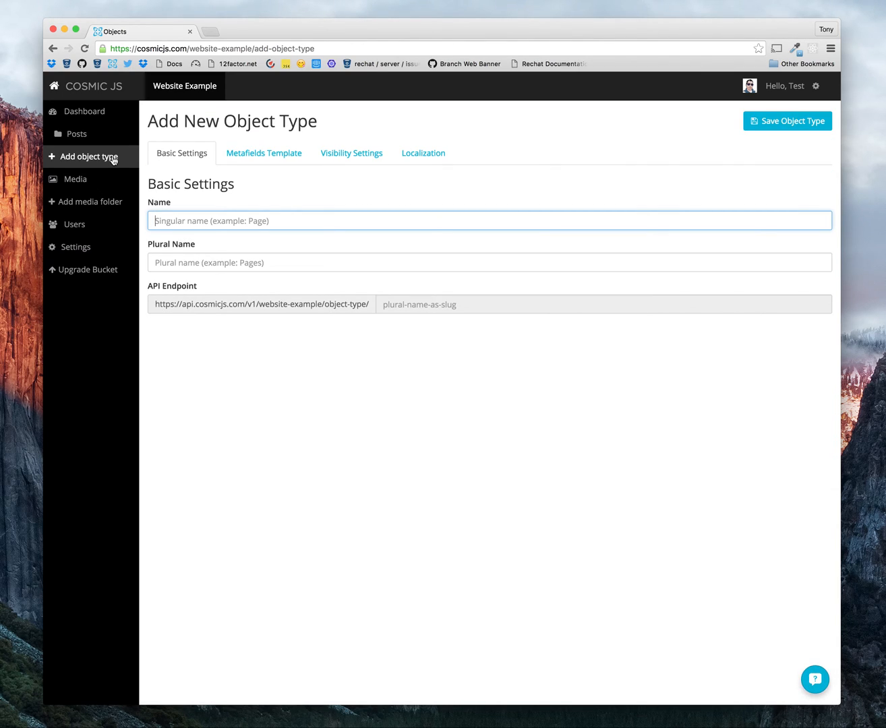
type("Author")
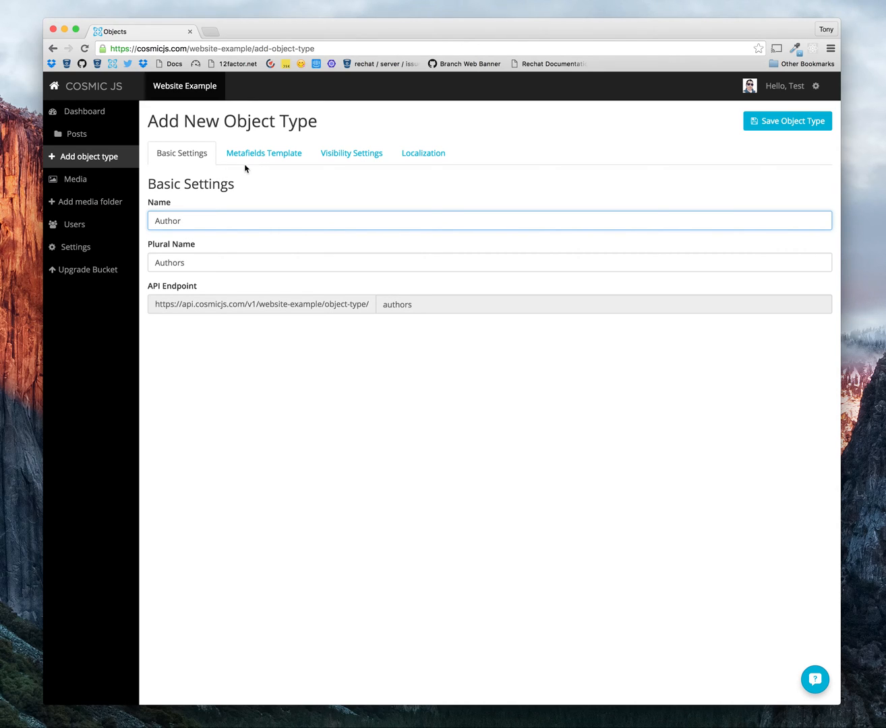
Step: Give the Author template a 'Profile Image' Image/File field and a 'Tagline' text field, and save it
left_click(263, 153)
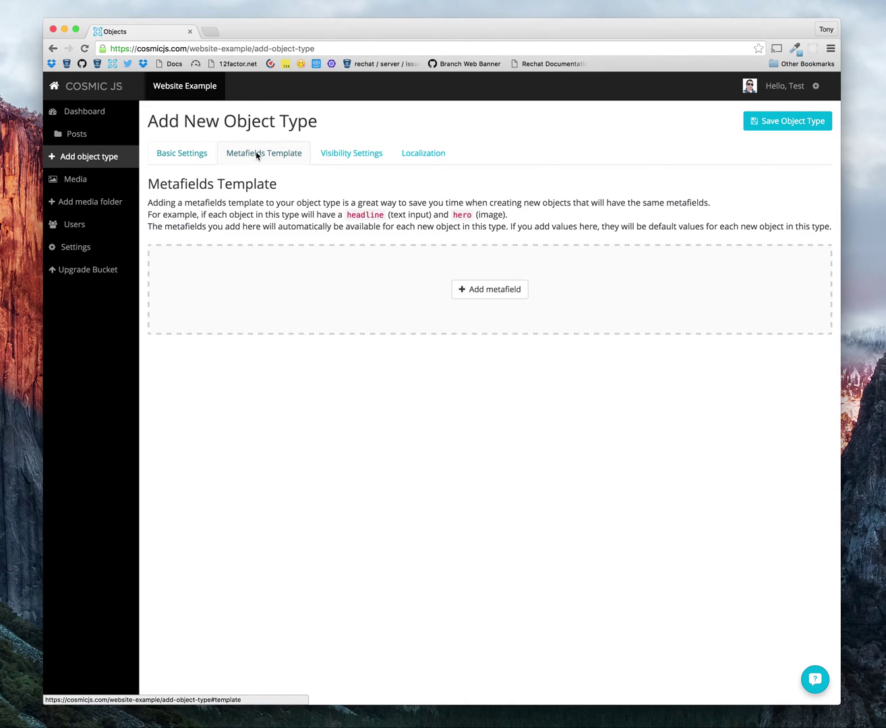
left_click(502, 292)
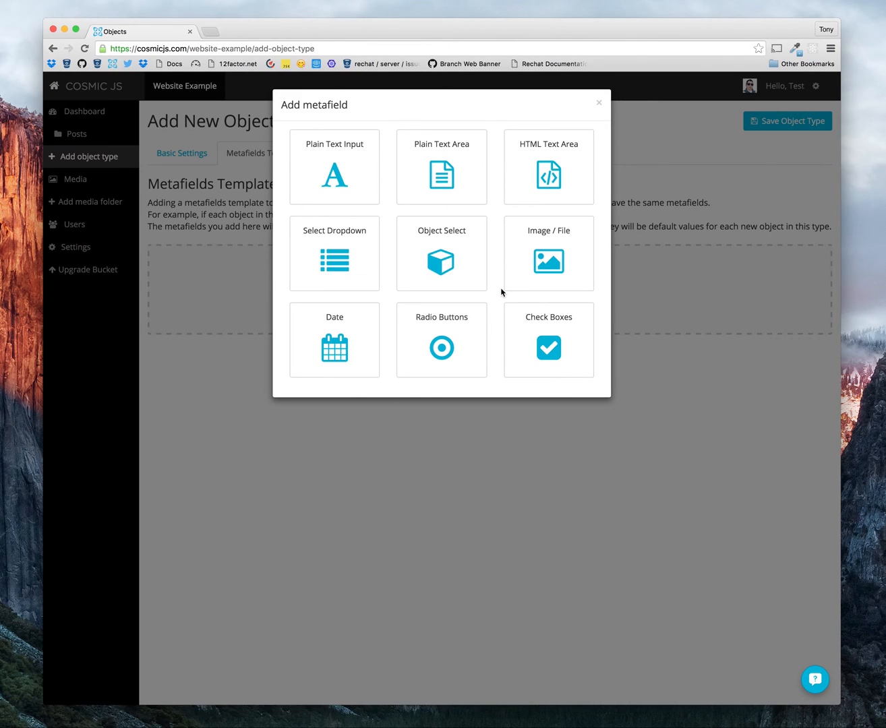
left_click(558, 262)
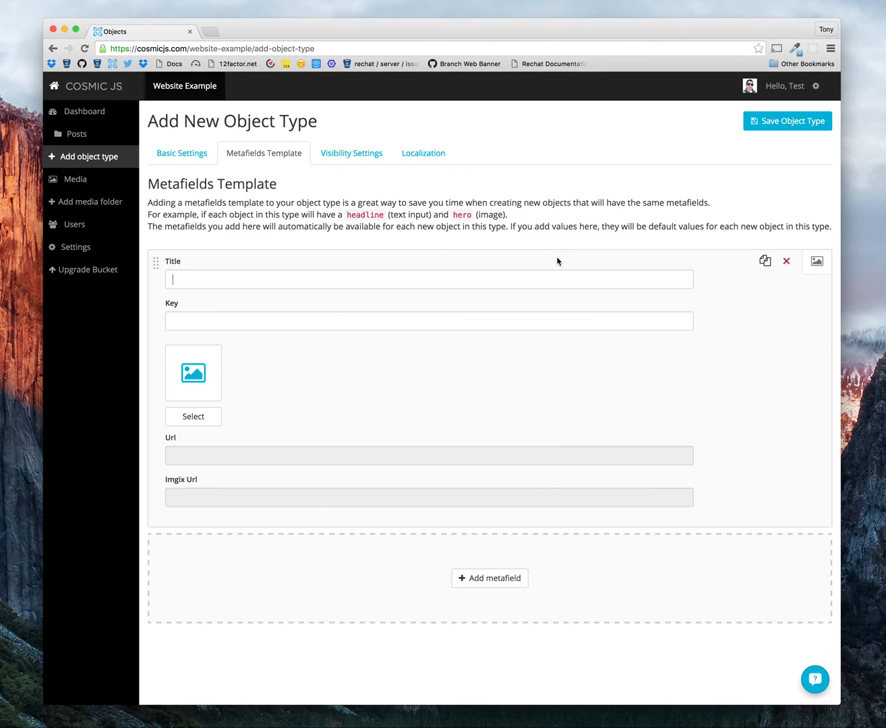
type("Profile Ima")
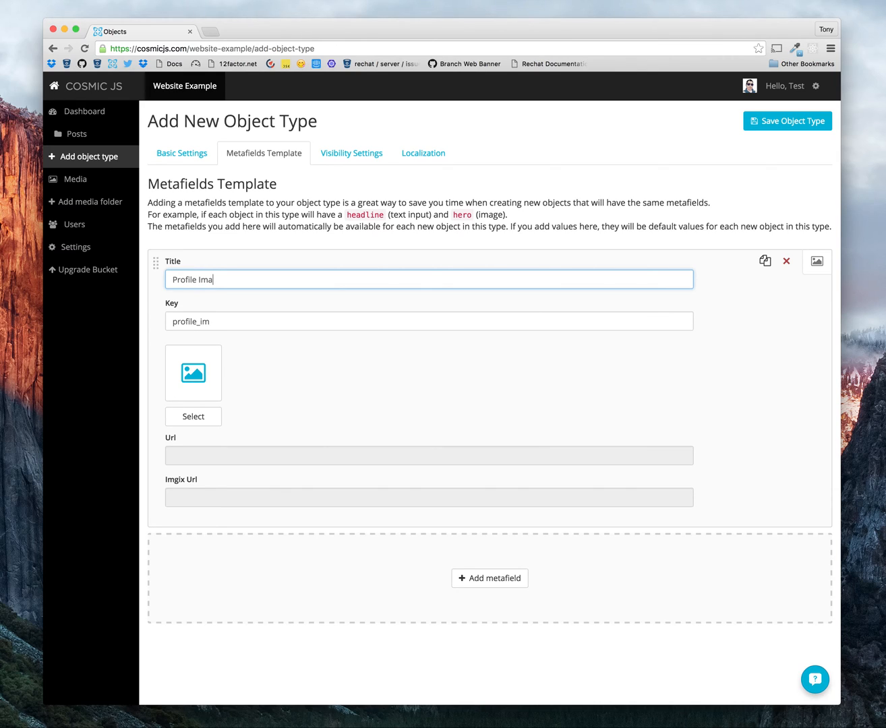
type("ge")
left_click(495, 578)
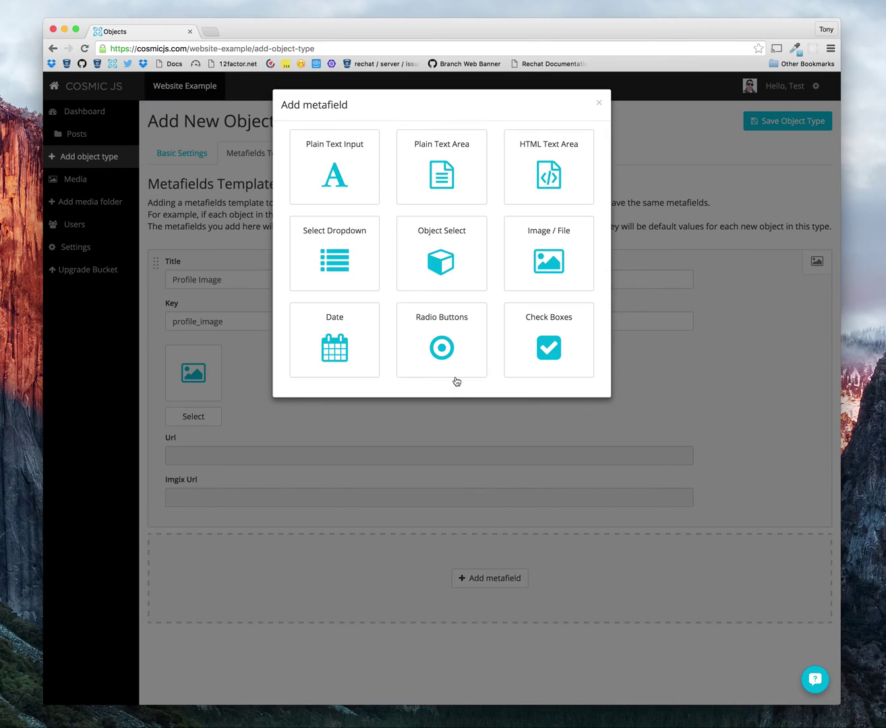
left_click(335, 170)
type("Tagl")
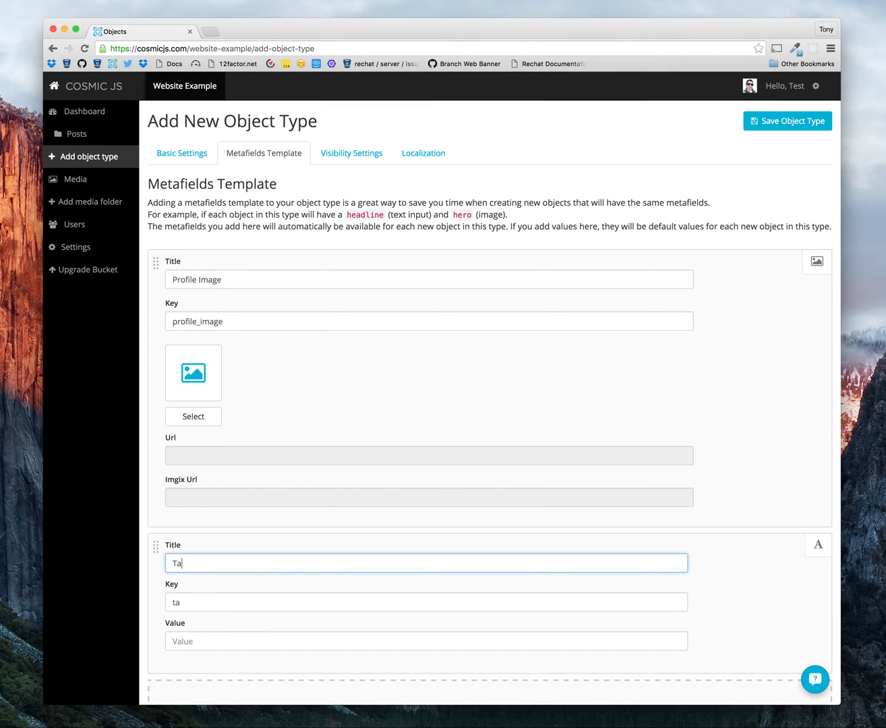
type("ine")
left_click(798, 131)
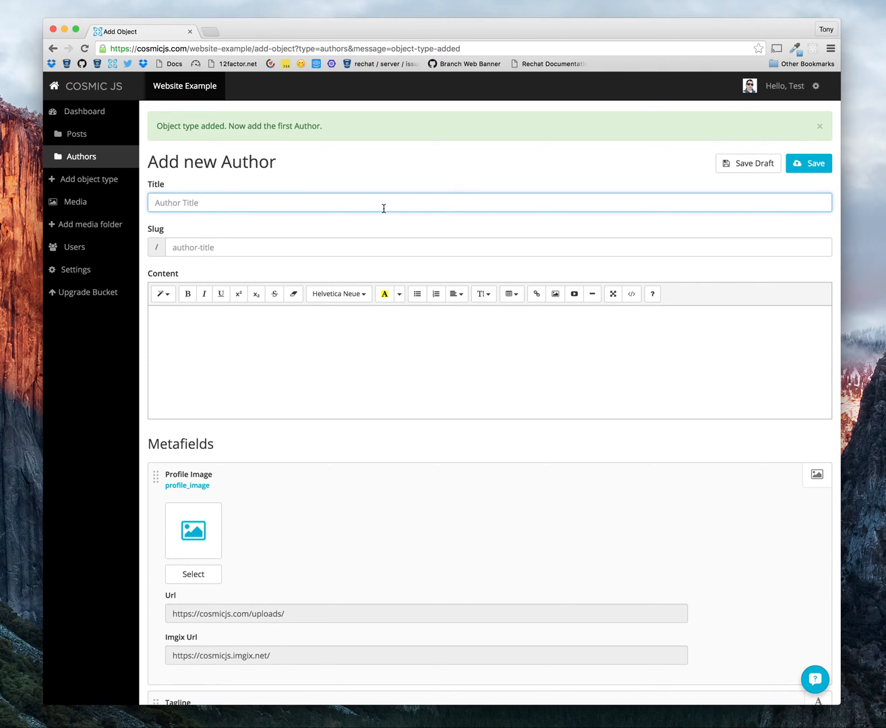
type("Tony")
scroll(420, 163, "down", 3)
scroll(420, 163, "down", 3)
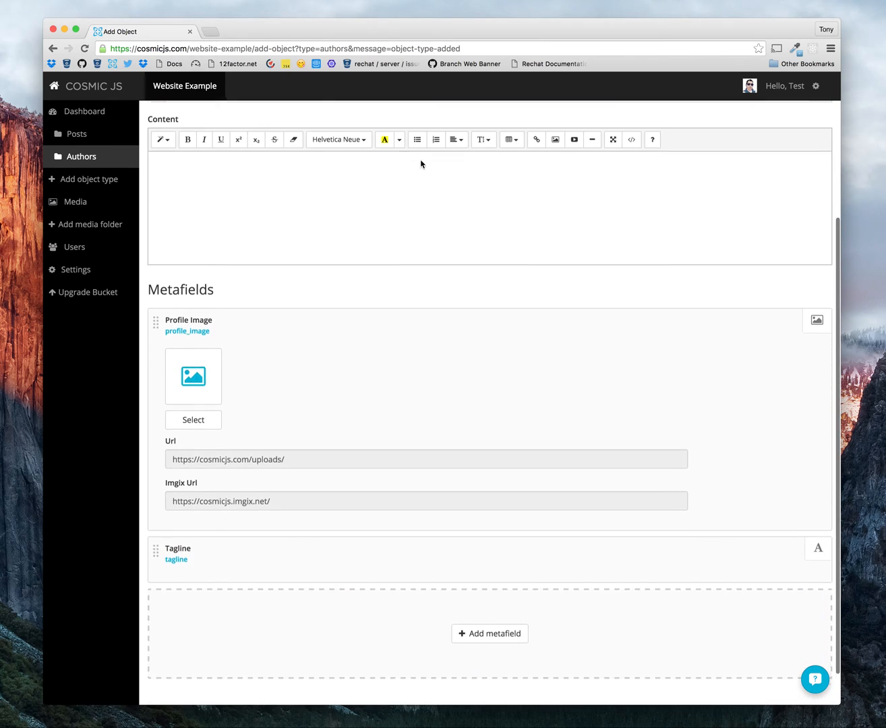
scroll(420, 163, "down", 2)
Step: Upload mr-meseros.png from media > me as Tony's Profile Image
left_click(193, 340)
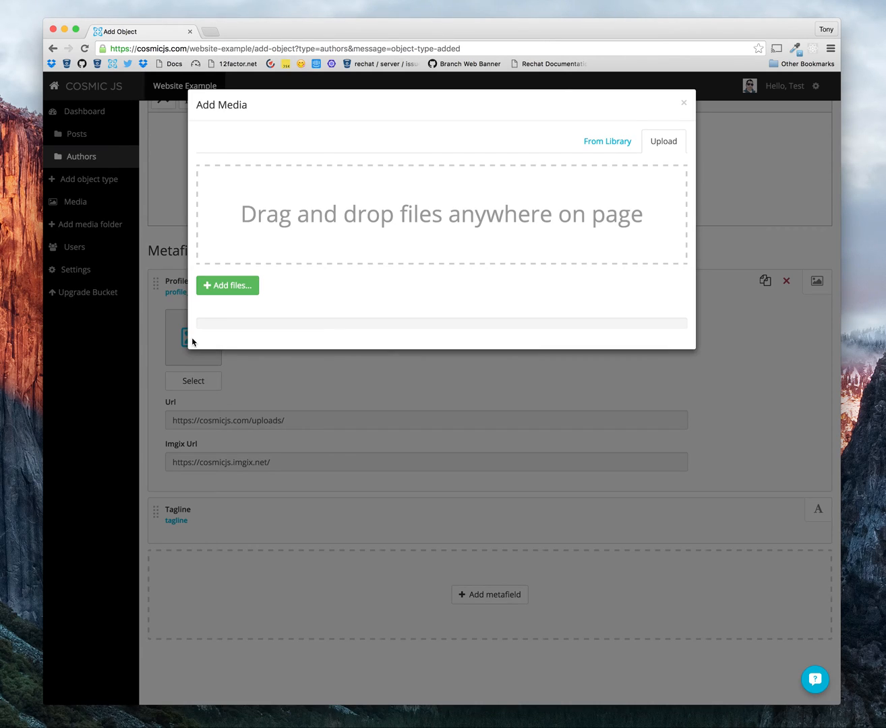
left_click(226, 285)
left_click(443, 83)
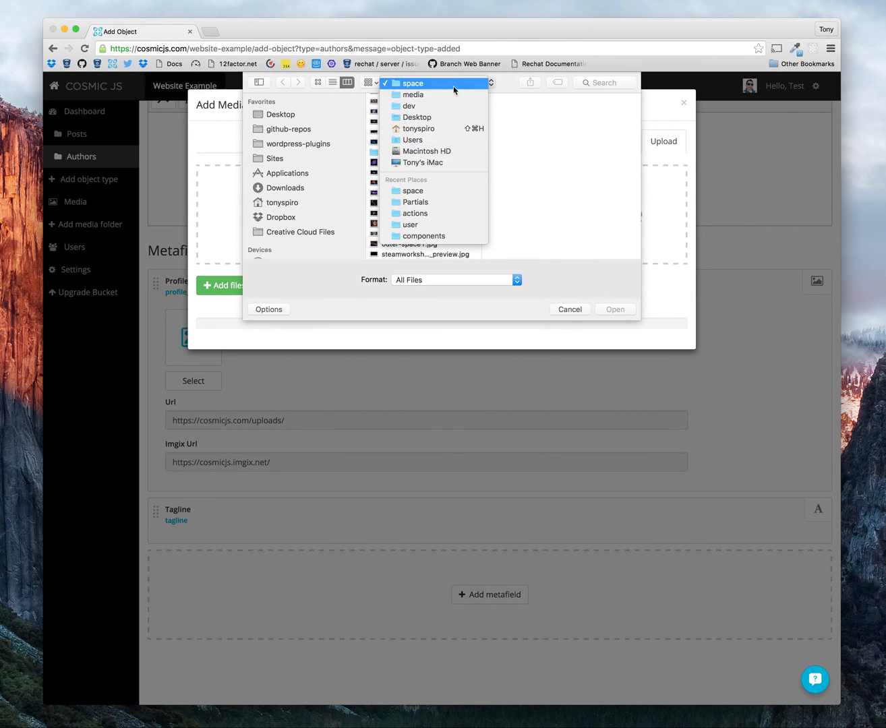
left_click(443, 94)
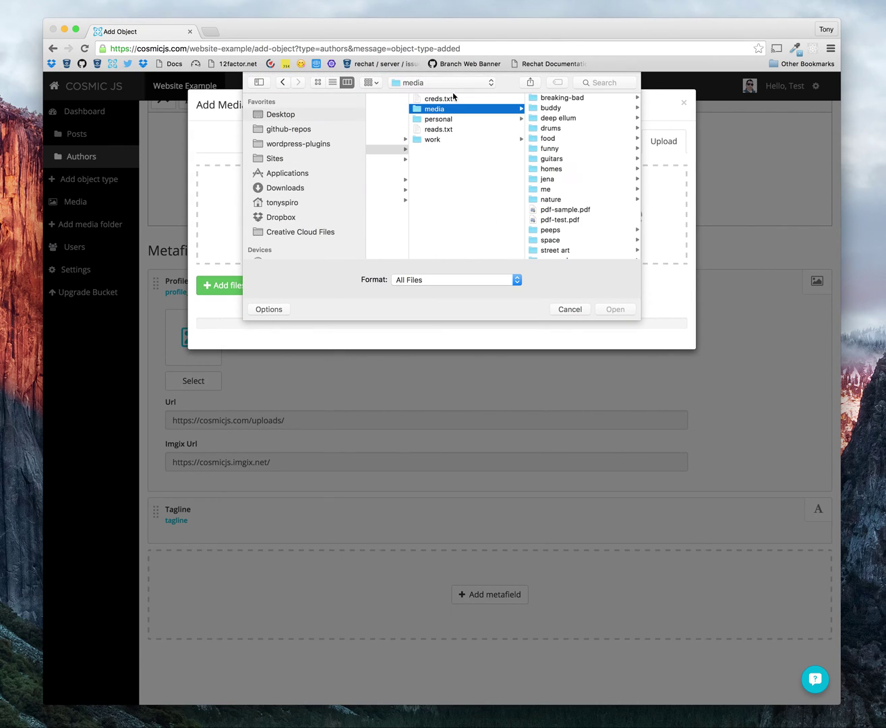
left_click(558, 188)
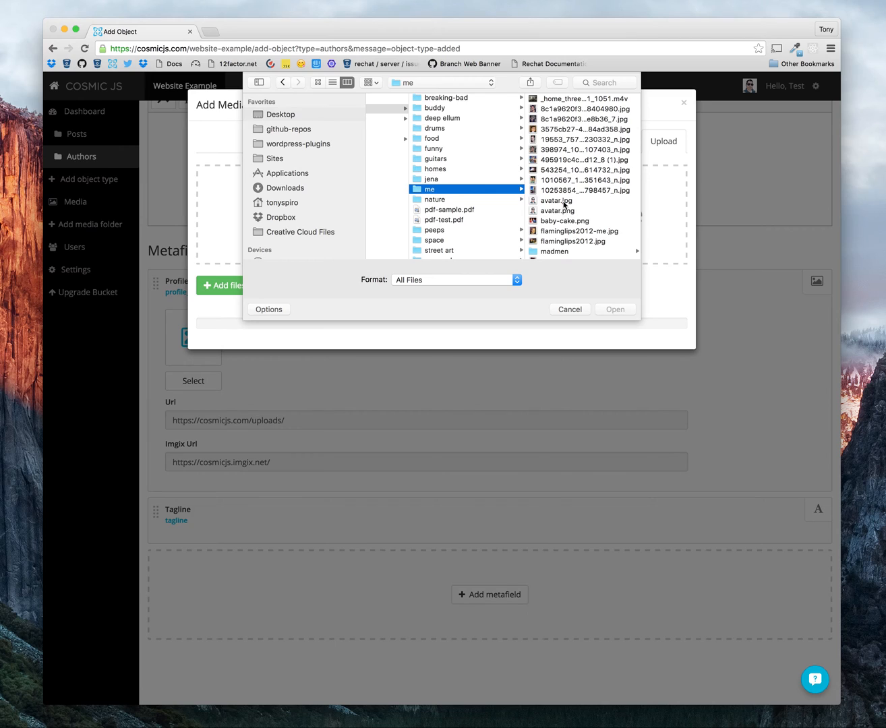
scroll(562, 214, "down", 4)
scroll(560, 221, "down", 3)
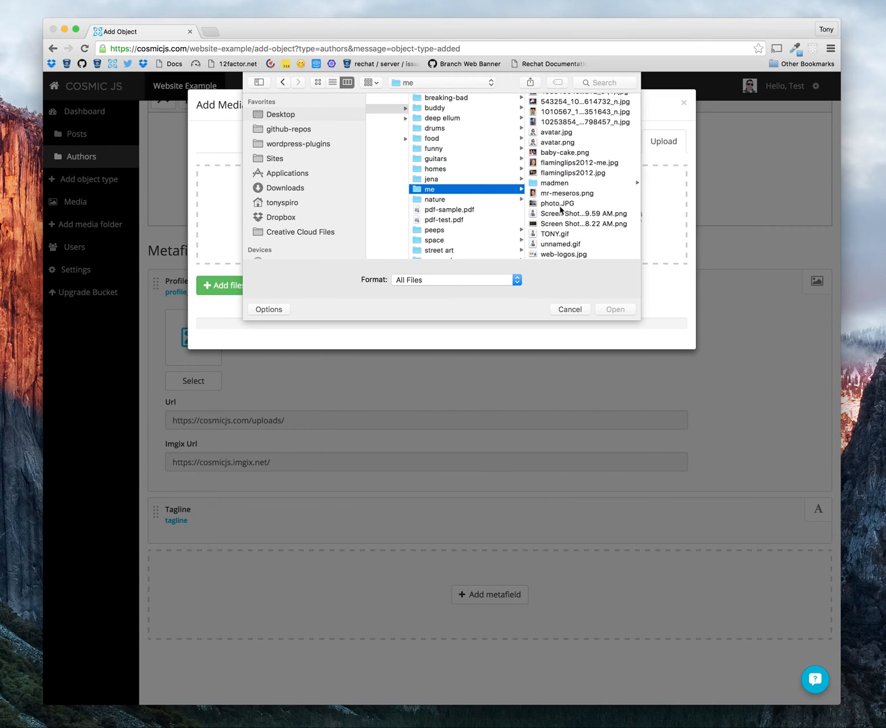
left_click(561, 193)
double_click(562, 192)
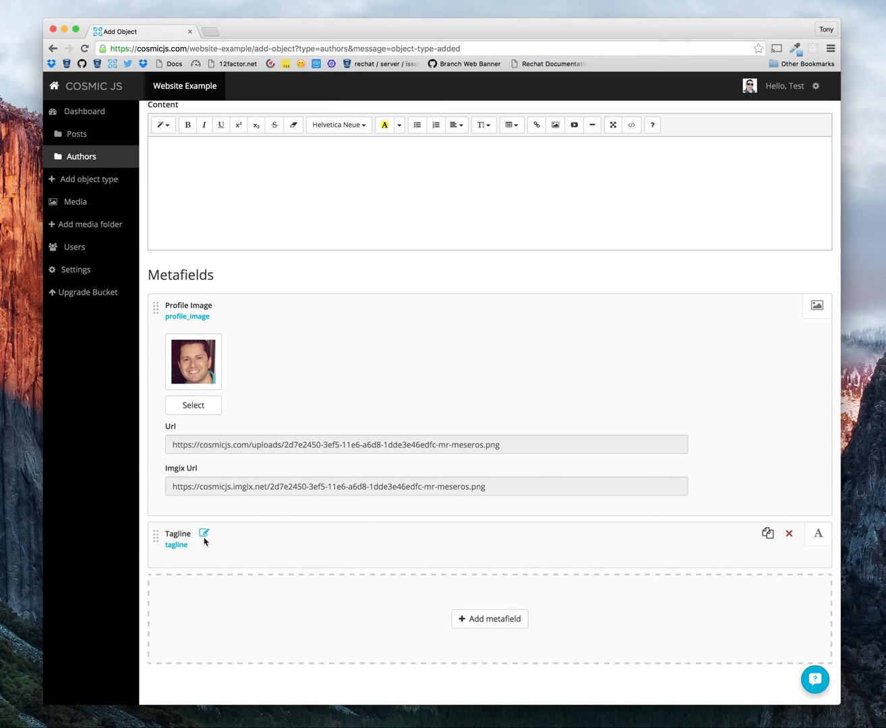
left_click(205, 535)
scroll(291, 450, "down", 4)
Step: Enter 'Make it beautifully simple' as Tony's Tagline, correcting its capitalisation, then move to the Content editor
left_click(237, 490)
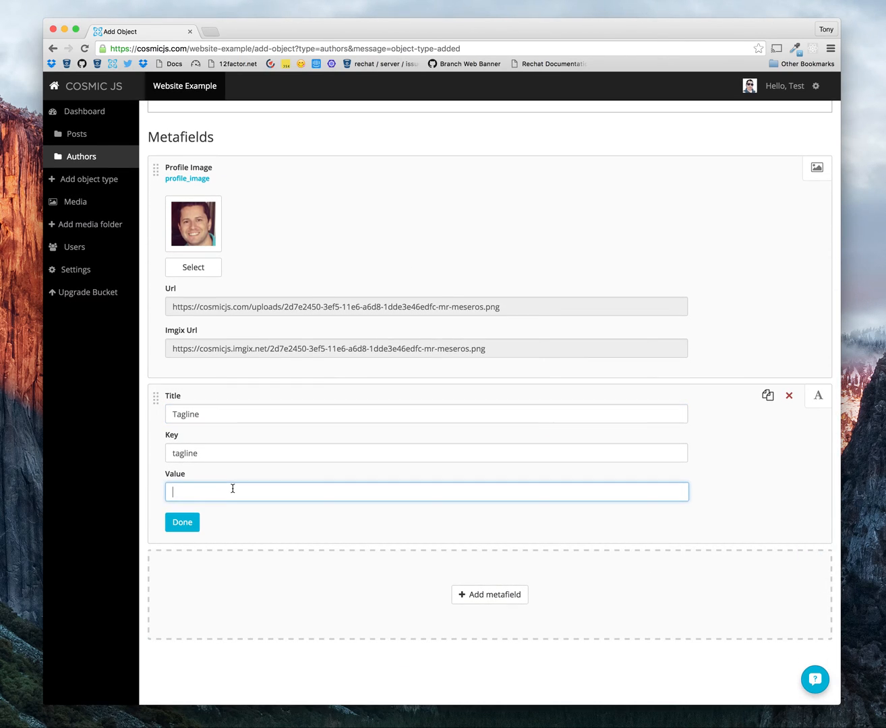
type("Be")
type("autifu")
type("mpl")
type("Make")
key("Delete")
type("b")
type("it")
scroll(542, 541, "up", 10)
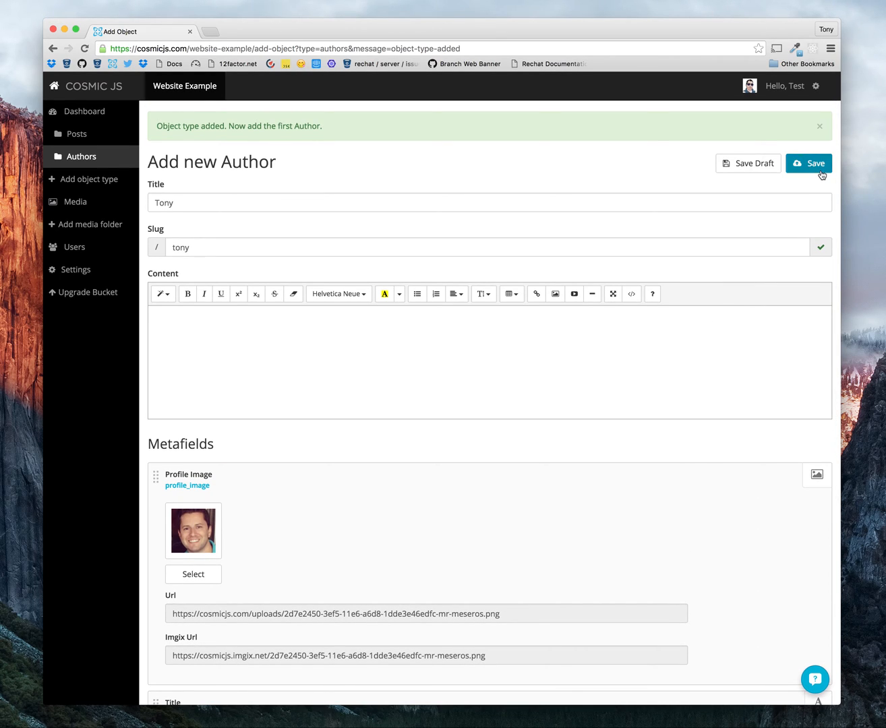
left_click(532, 329)
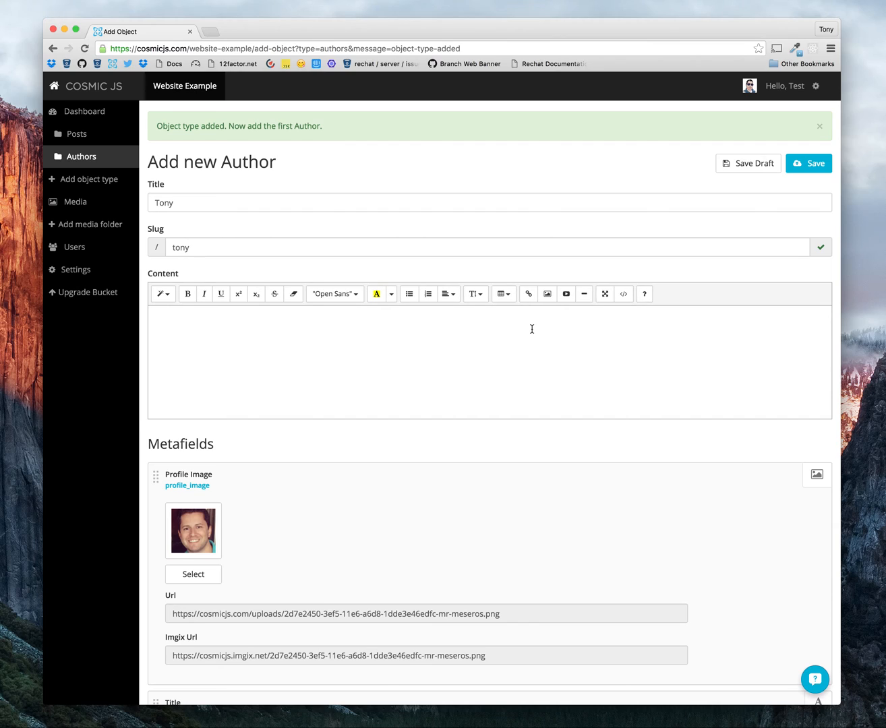
type("My n")
type("ame is ")
type("Tony and")
type(" here's my story...")
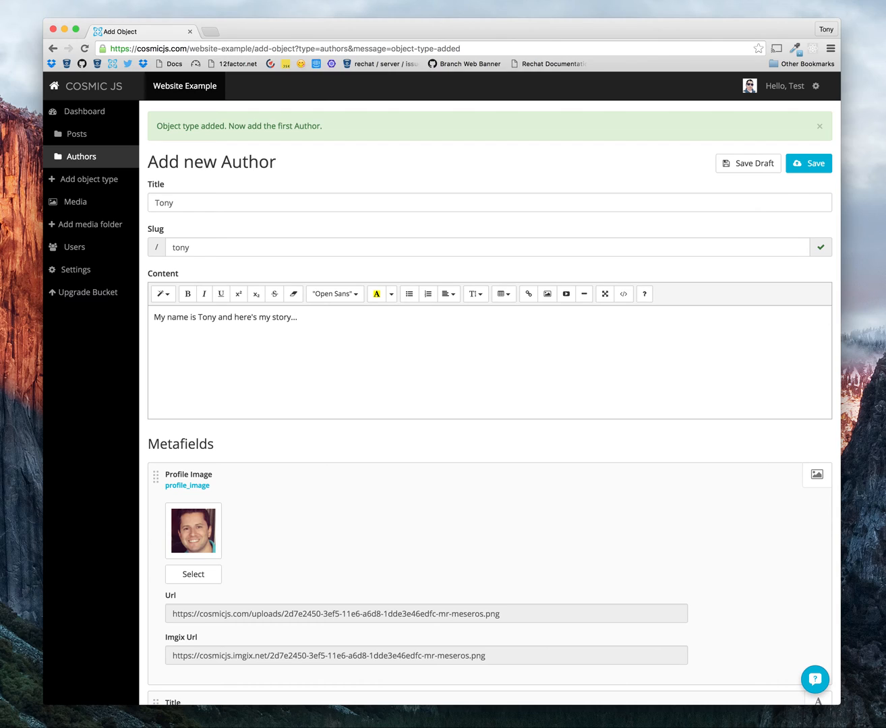
Step: Save and publish the author Tony with his biography
left_click(807, 164)
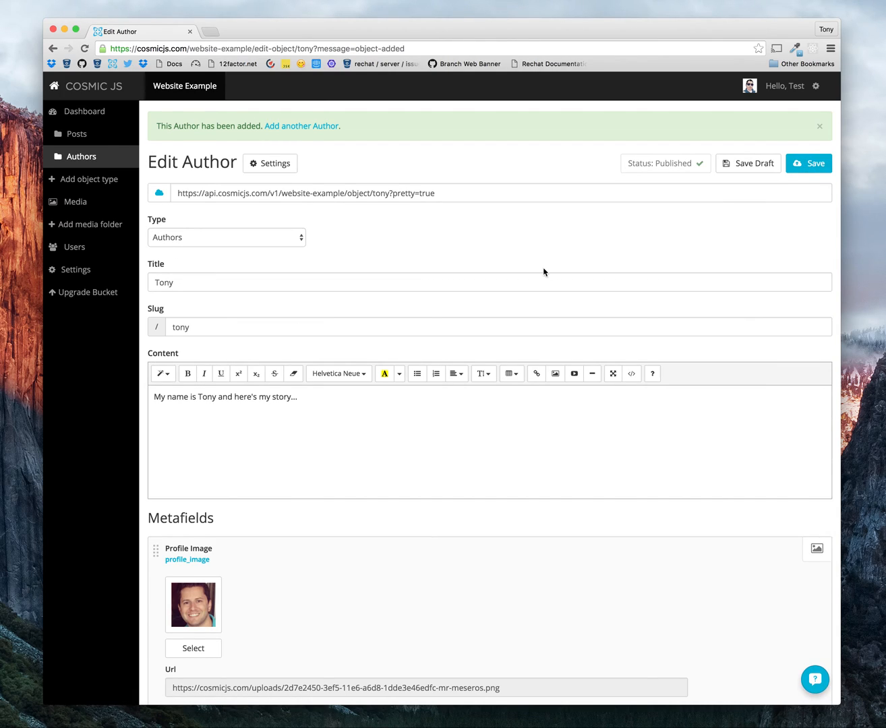
Step: Return to the Authors list showing Tony, then go to the Posts list
left_click(81, 157)
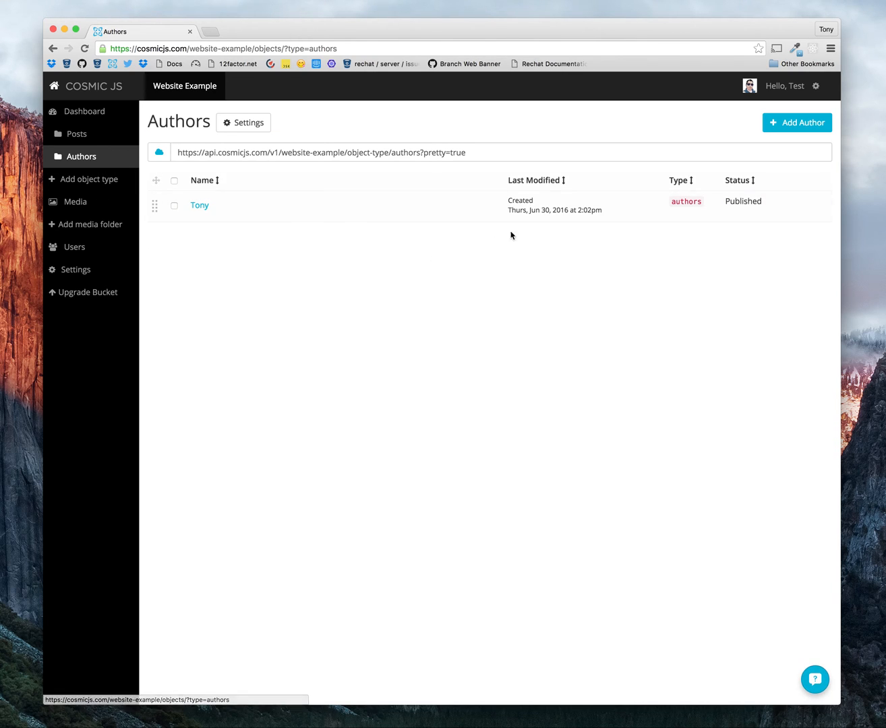
left_click(796, 122)
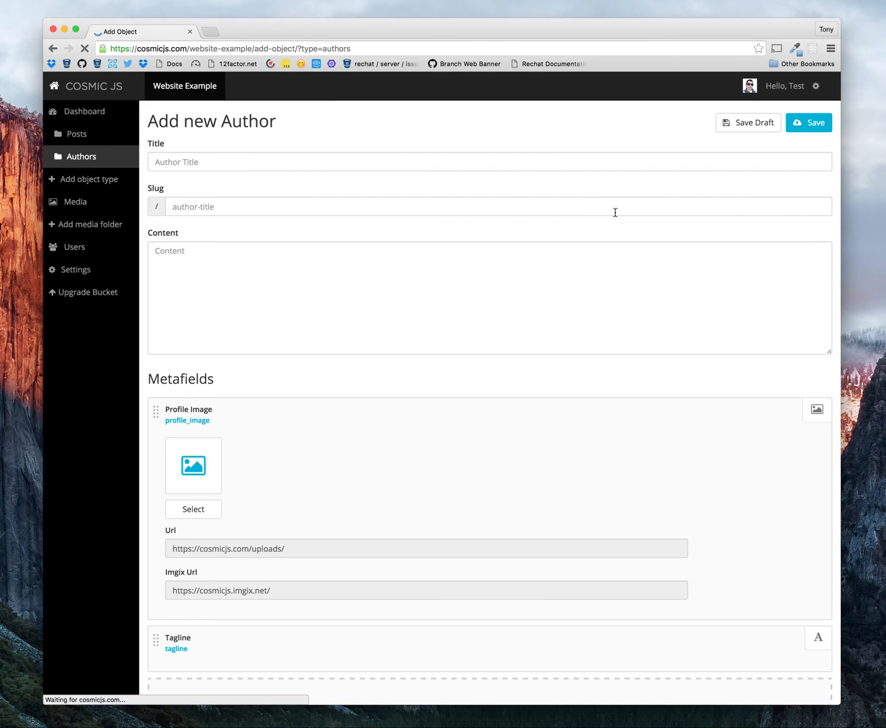
key("super+Left")
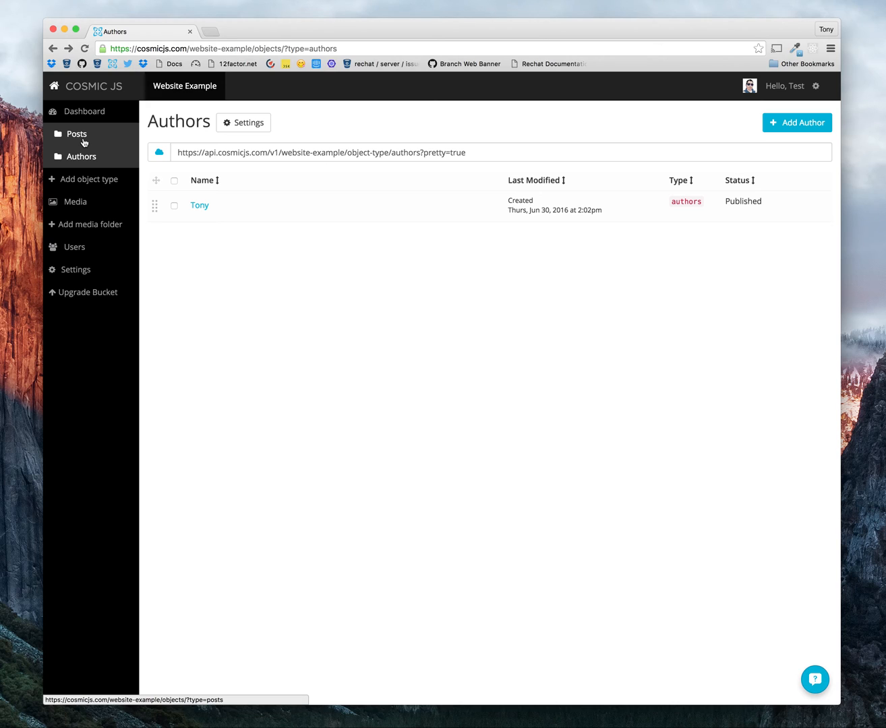
left_click(83, 140)
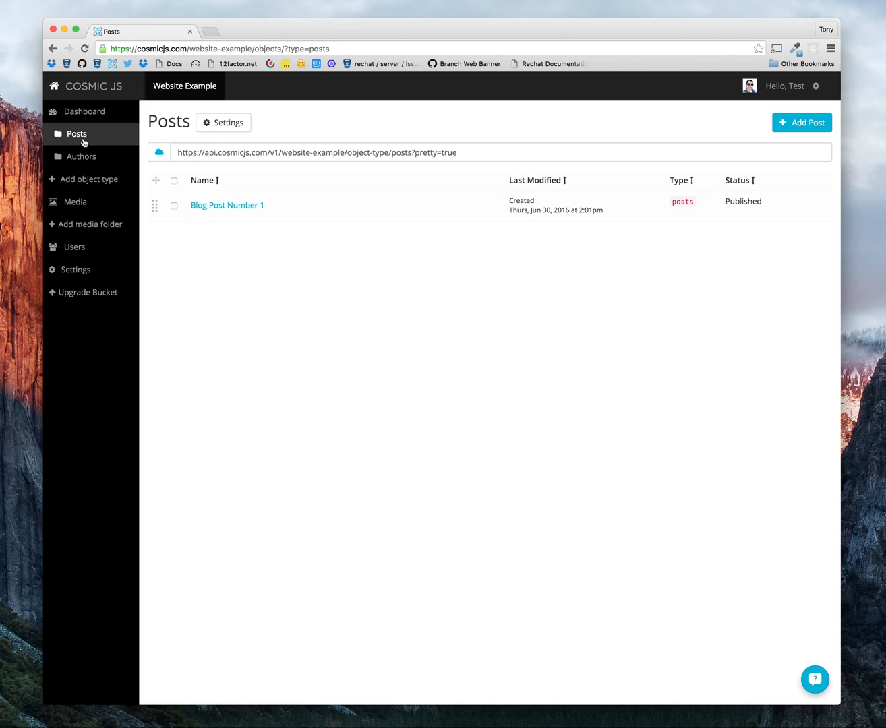
Step: Show the Posts object type's Metafields Template settings (Headline, Hero)
left_click(228, 122)
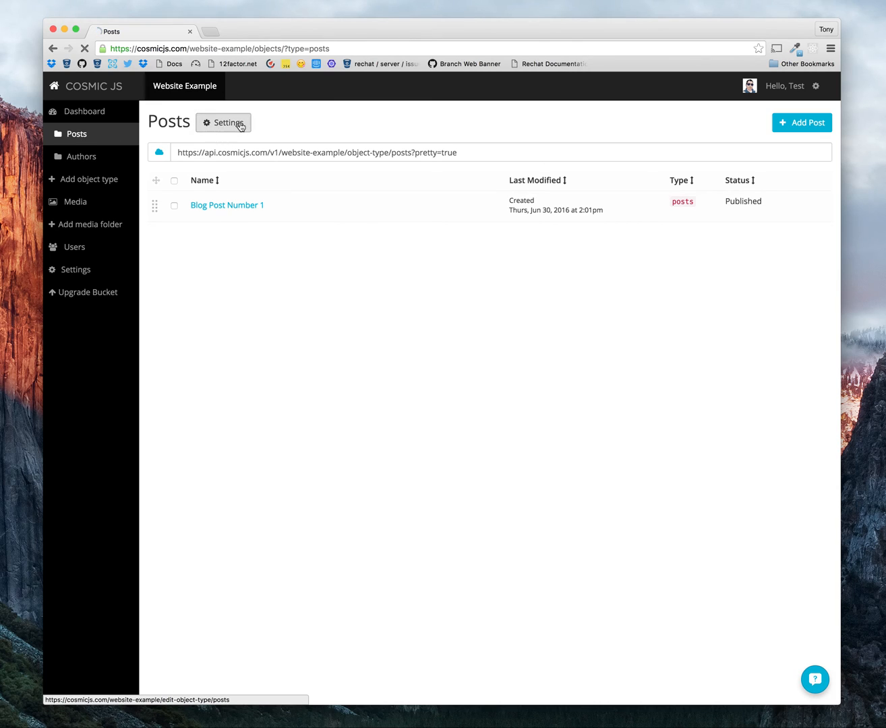
left_click(269, 154)
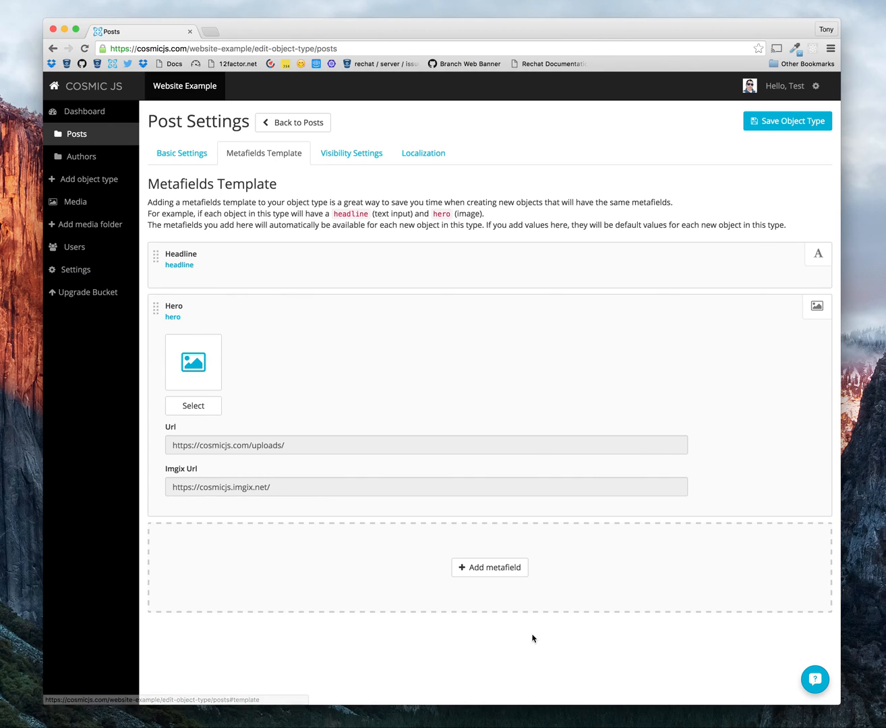
Step: Add an Object Select metafield that chooses from Authors to the Posts template
left_click(500, 569)
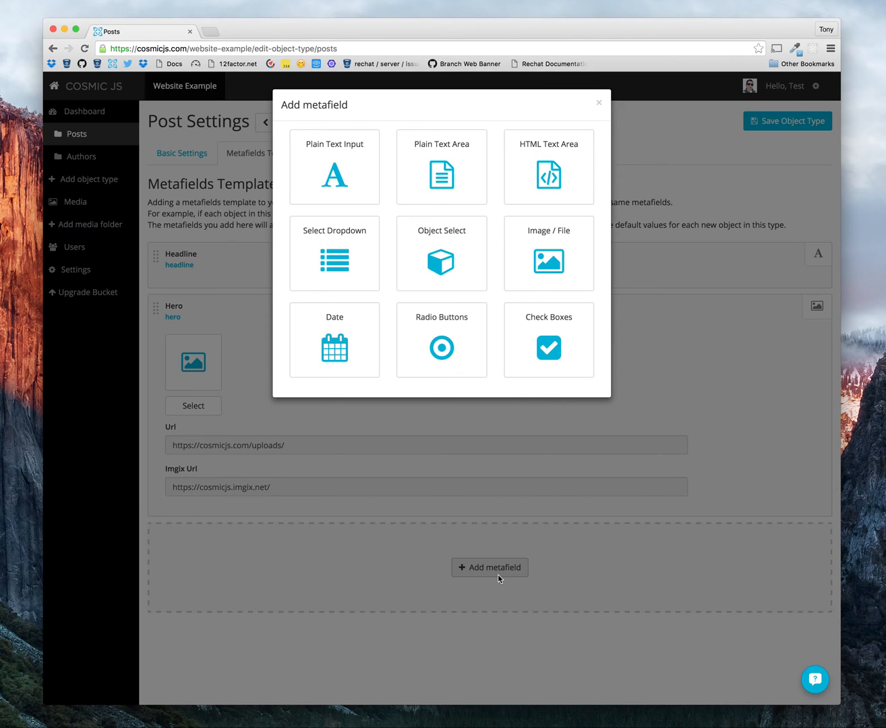
left_click(455, 248)
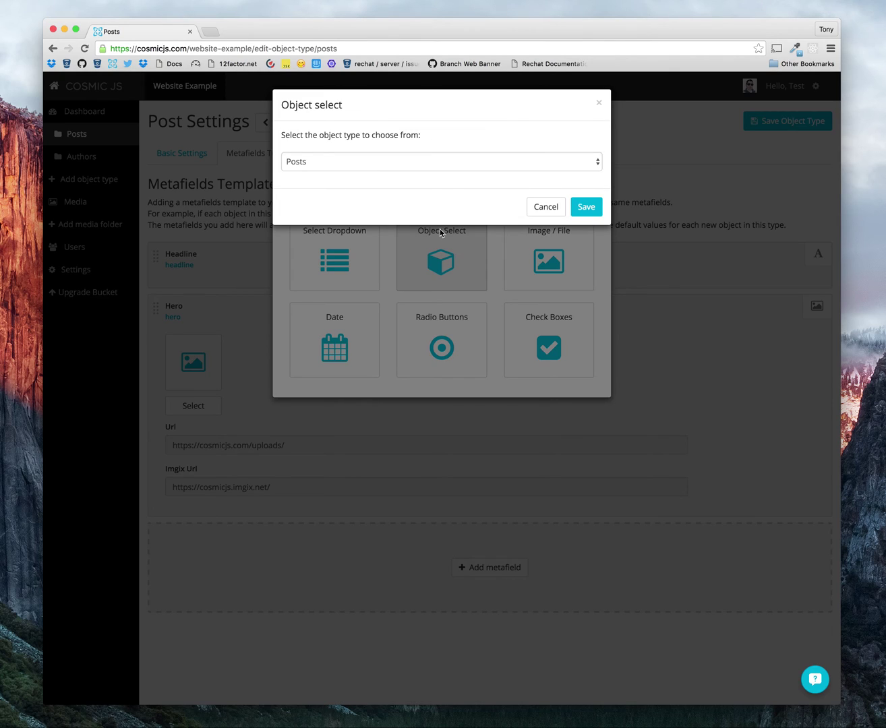
left_click(429, 159)
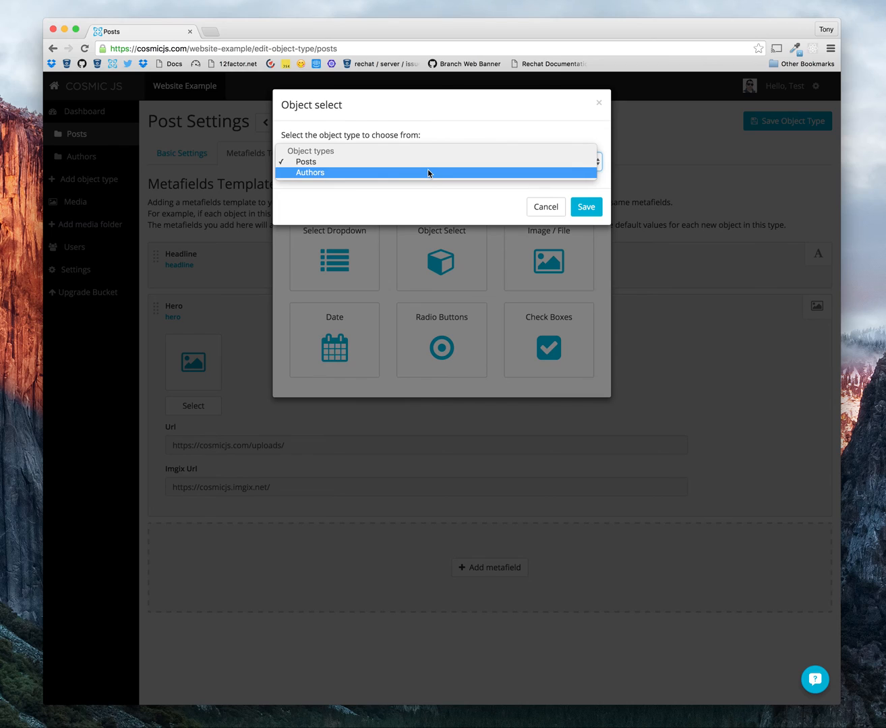
left_click(428, 173)
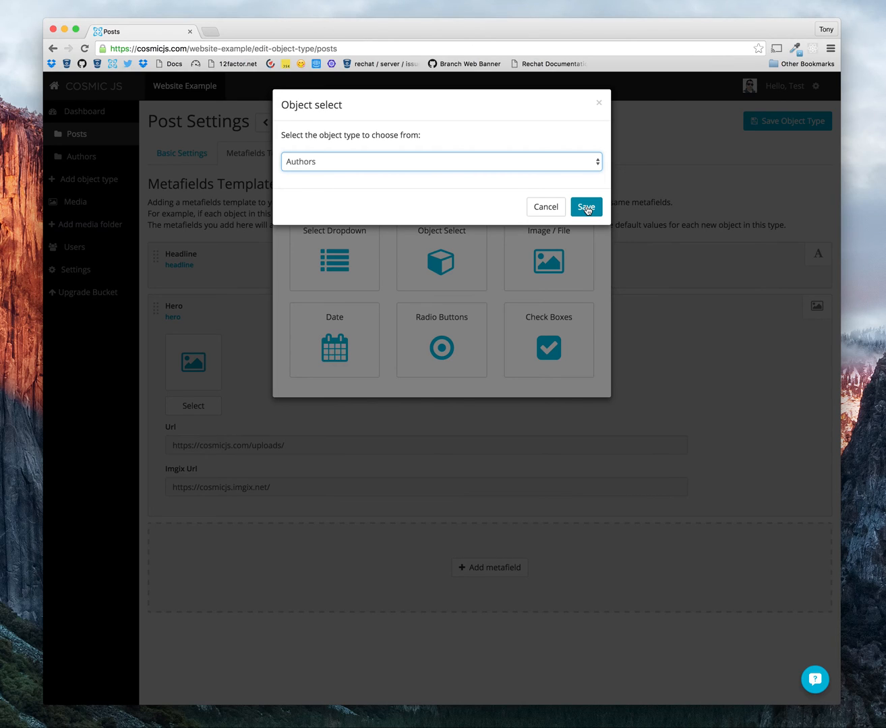
left_click(586, 207)
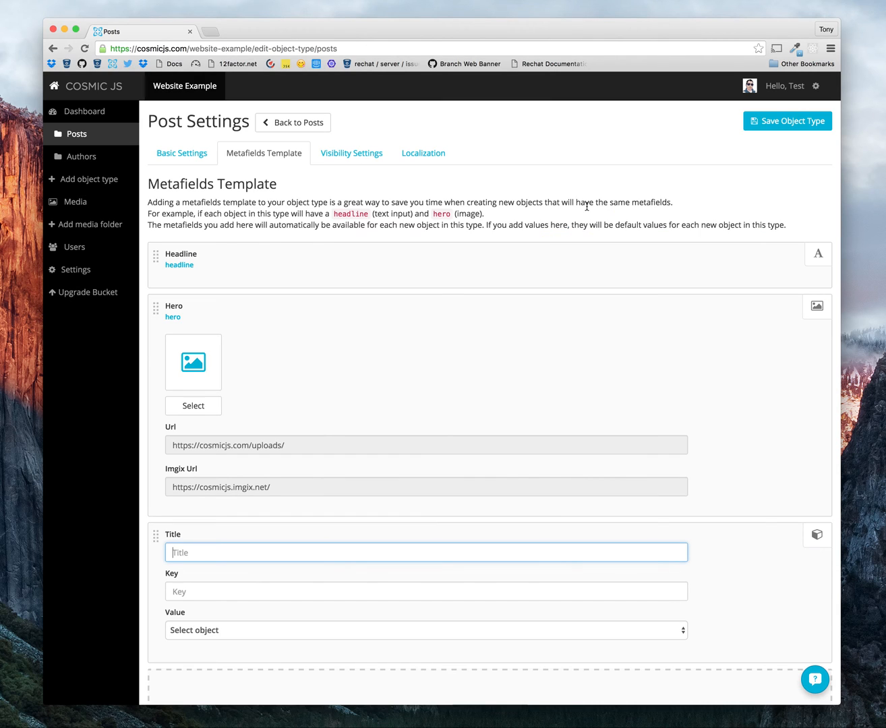
scroll(514, 256, "down", 1)
scroll(514, 256, "down", 2)
type("Author")
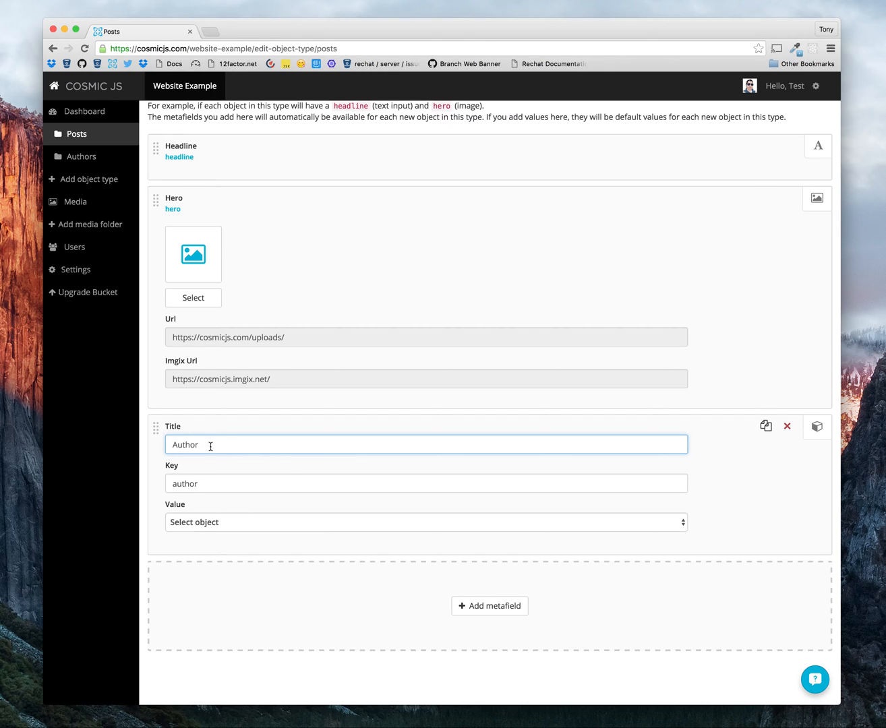
Step: Preview the Author metafield's values, save the Post object type, and return to Posts
left_click(258, 519)
left_click(388, 553)
scroll(467, 547, "up", 4)
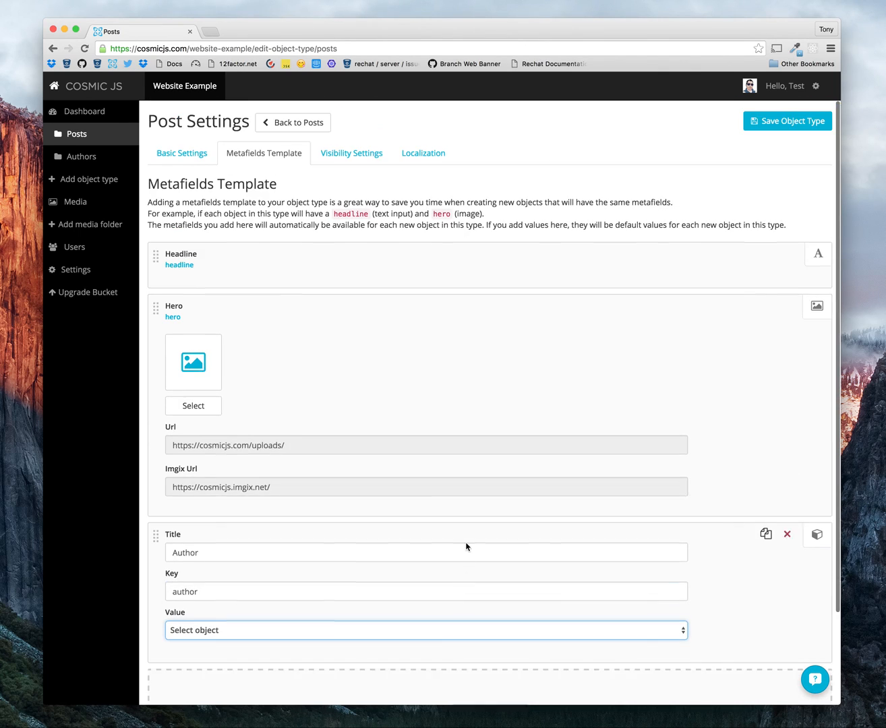
left_click(804, 122)
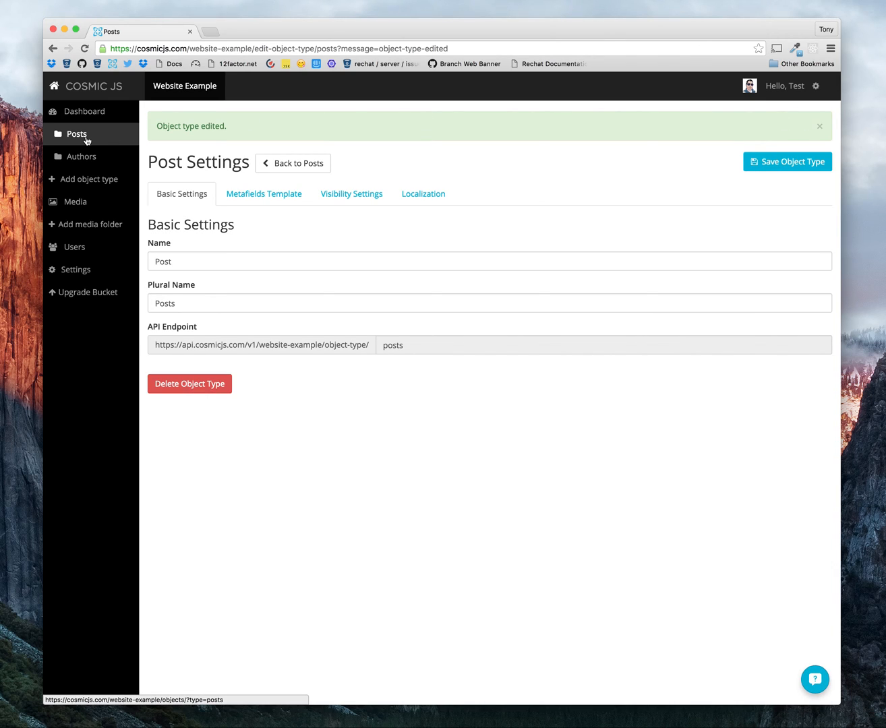
left_click(87, 139)
Step: Select Tony in Blog Post Number 1's Author metafield and save the post
left_click(244, 206)
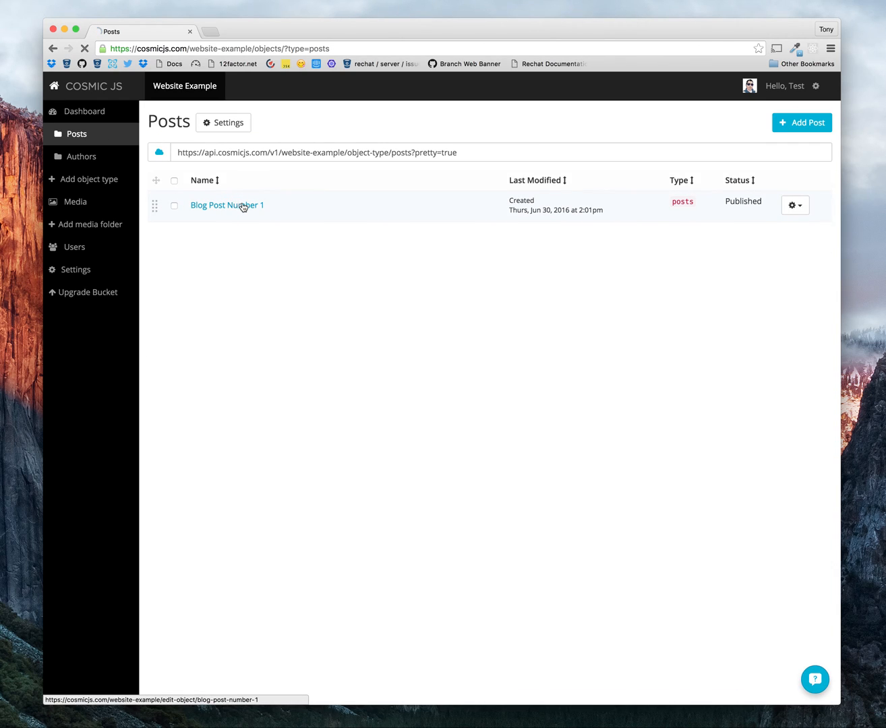
scroll(415, 169, "down", 5)
scroll(416, 169, "down", 5)
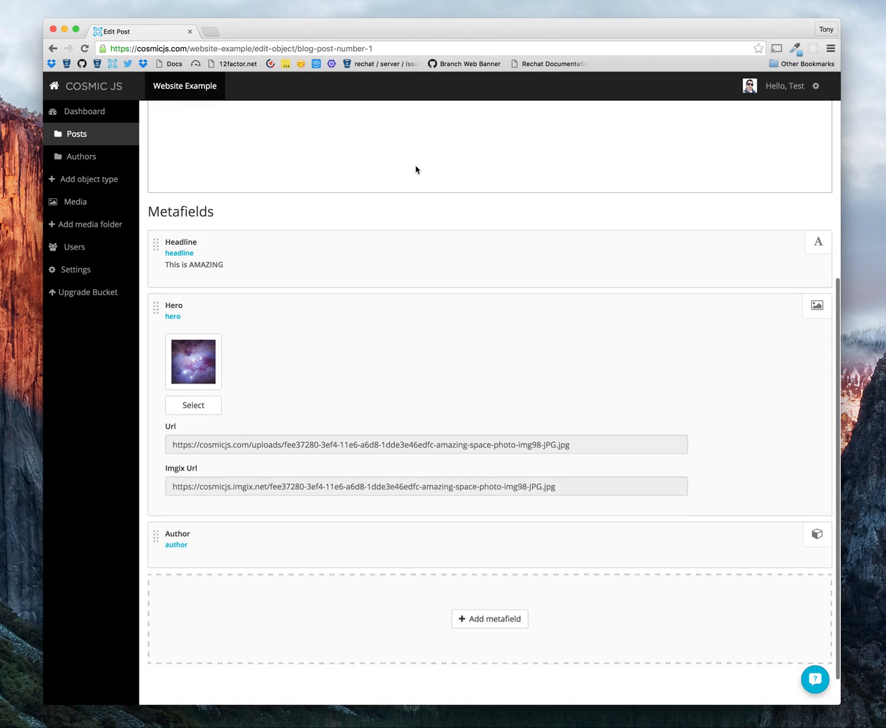
scroll(416, 169, "down", 1)
left_click(201, 533)
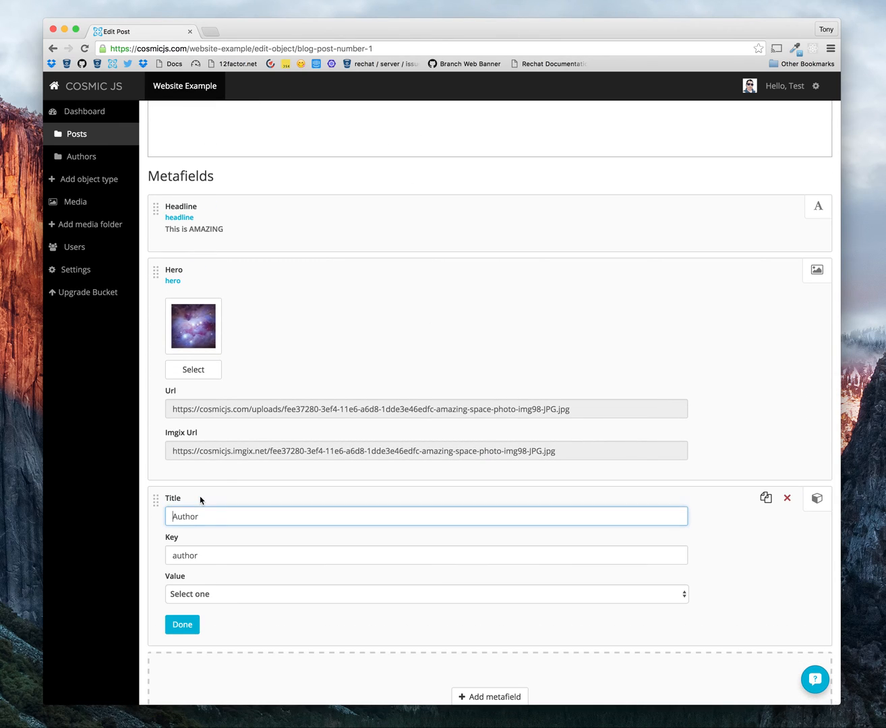
left_click(215, 593)
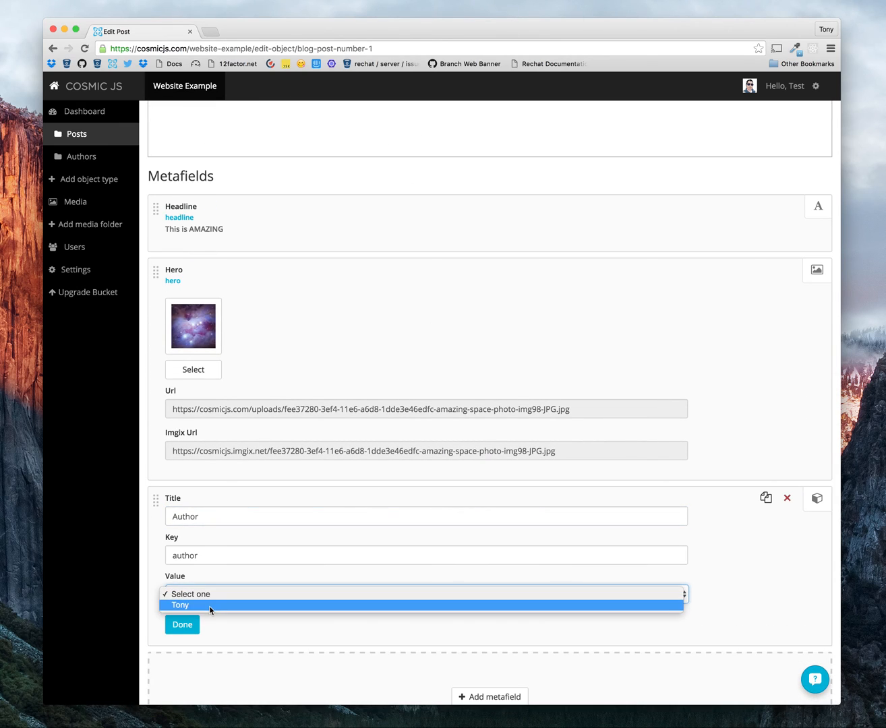
left_click(210, 607)
scroll(644, 562, "up", 10)
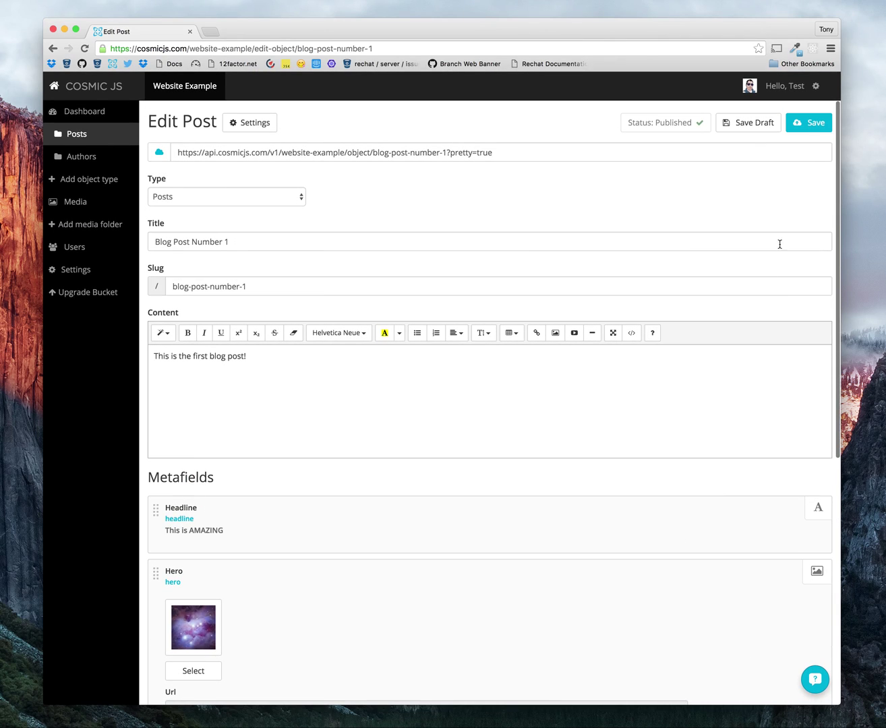
left_click(805, 124)
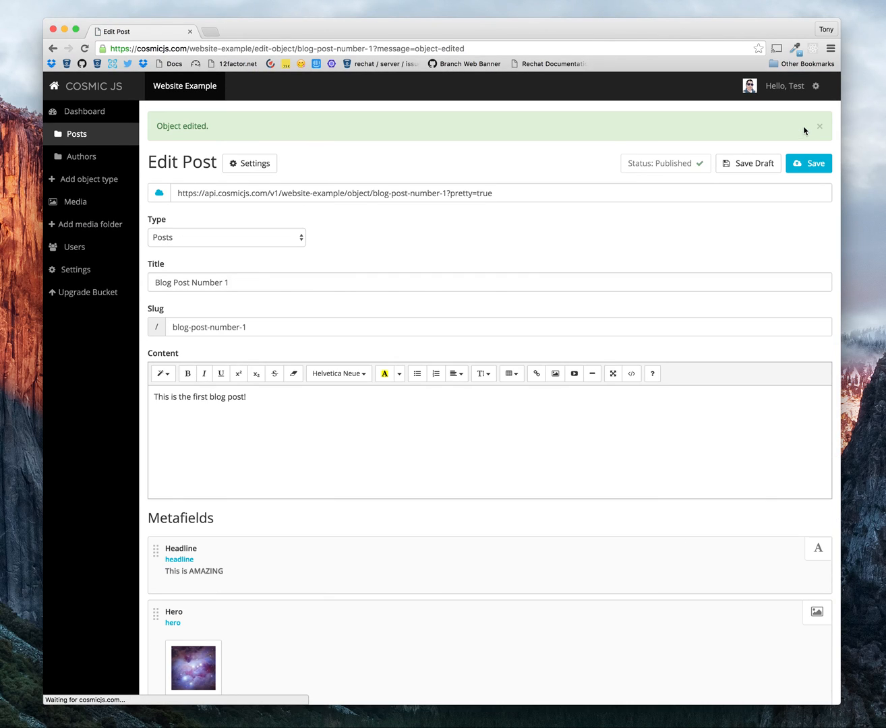
scroll(516, 149, "down", 5)
scroll(463, 290, "down", 5)
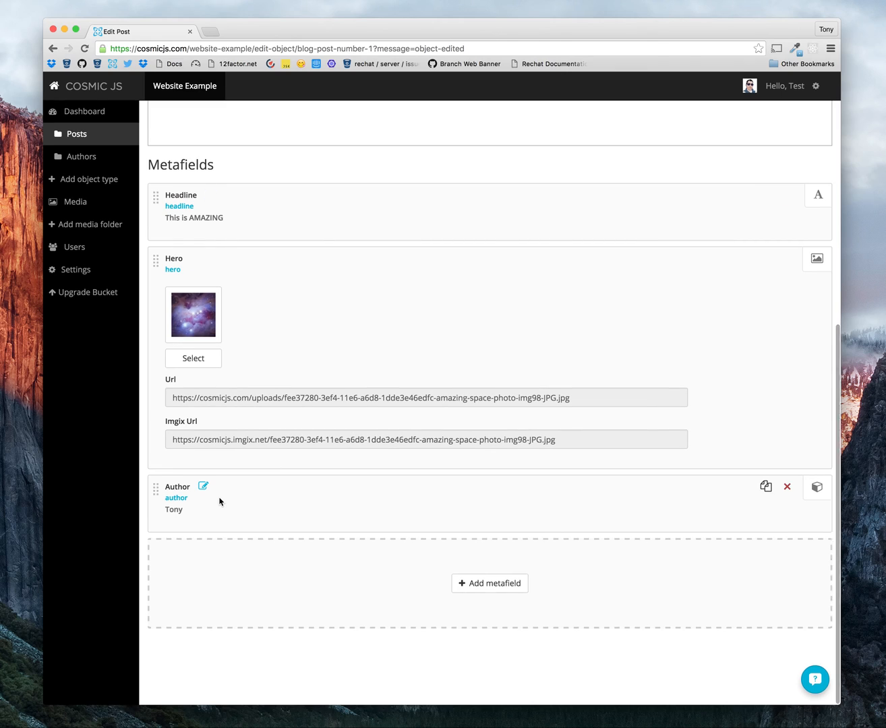
scroll(265, 503, "up", 5)
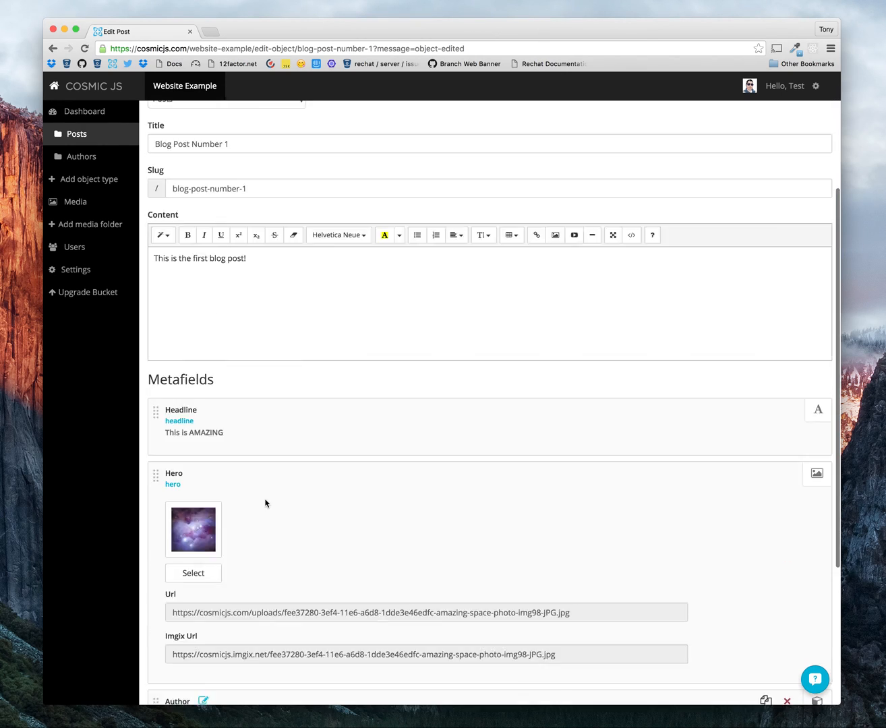
scroll(266, 503, "up", 5)
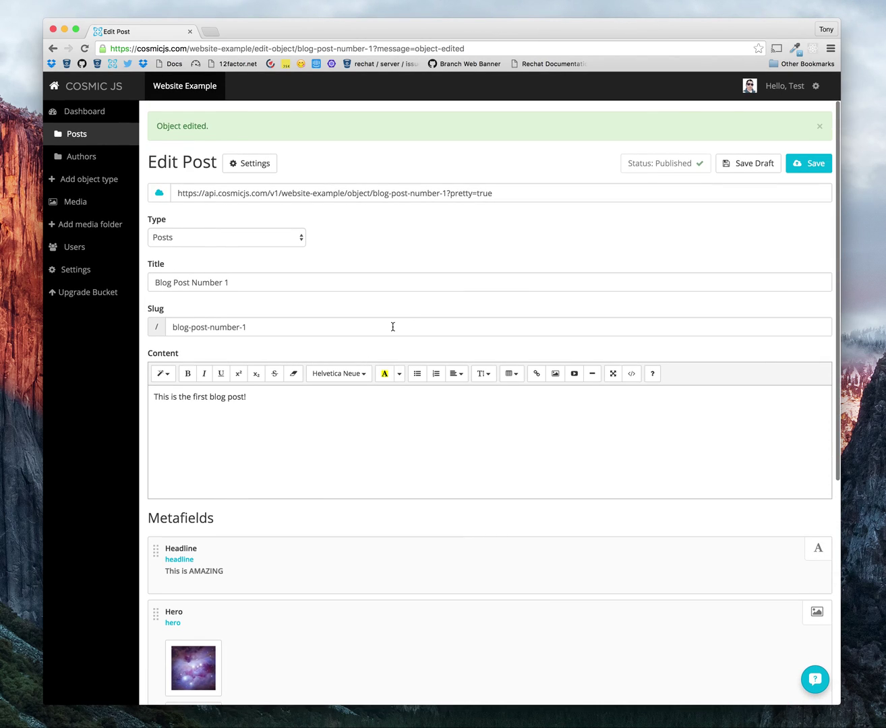
Step: Load the post's copied API endpoint URL in a new browser tab, then return to the editor
left_click(362, 196)
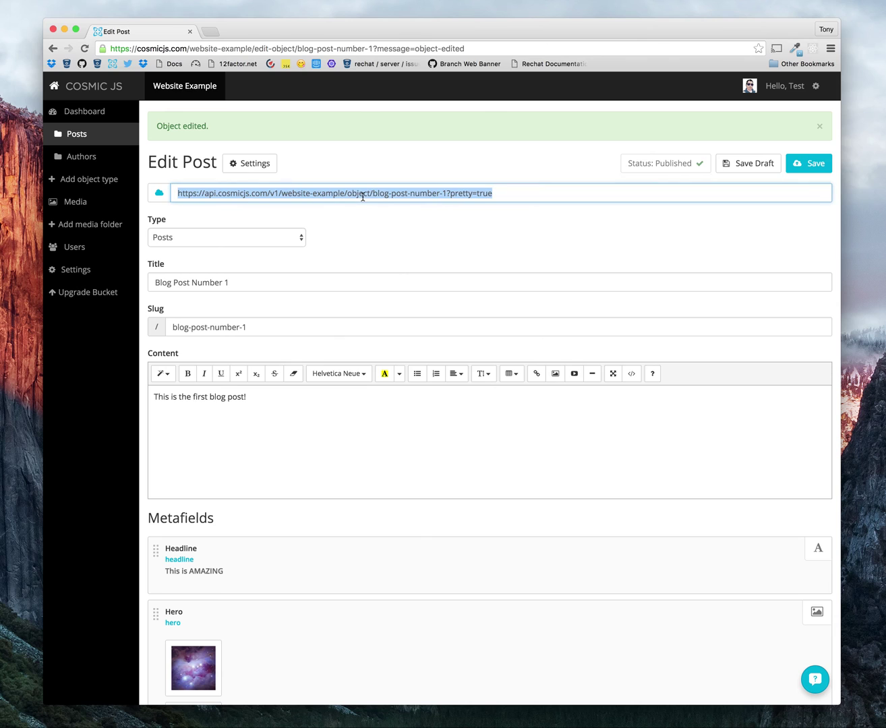
left_click(213, 33)
type("https://api.cosmicjs.com/v1/website-example/object/blog-post-number-1?pretty=true")
key("Return")
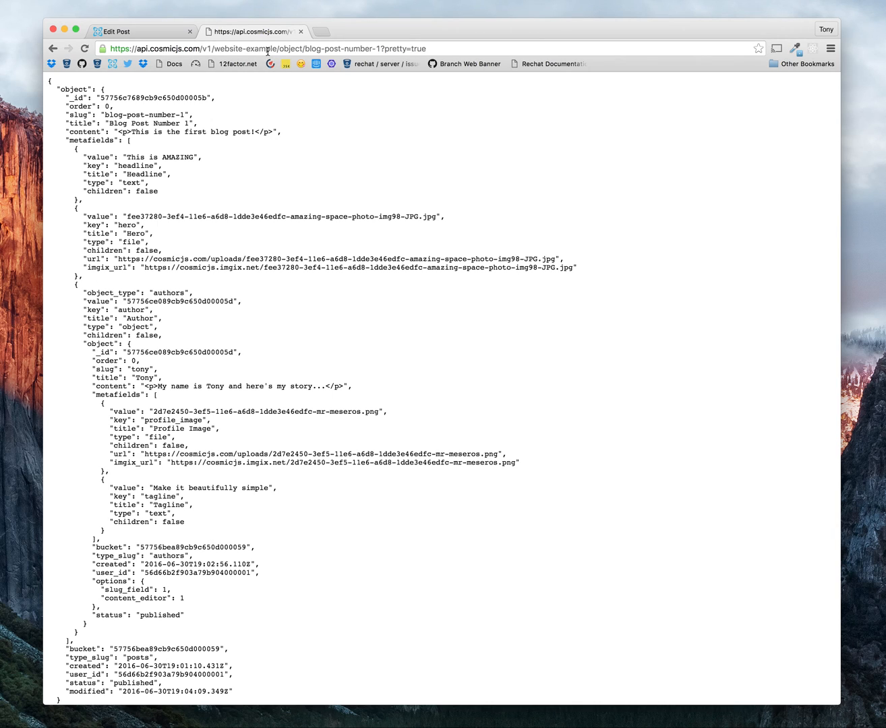
left_click(138, 33)
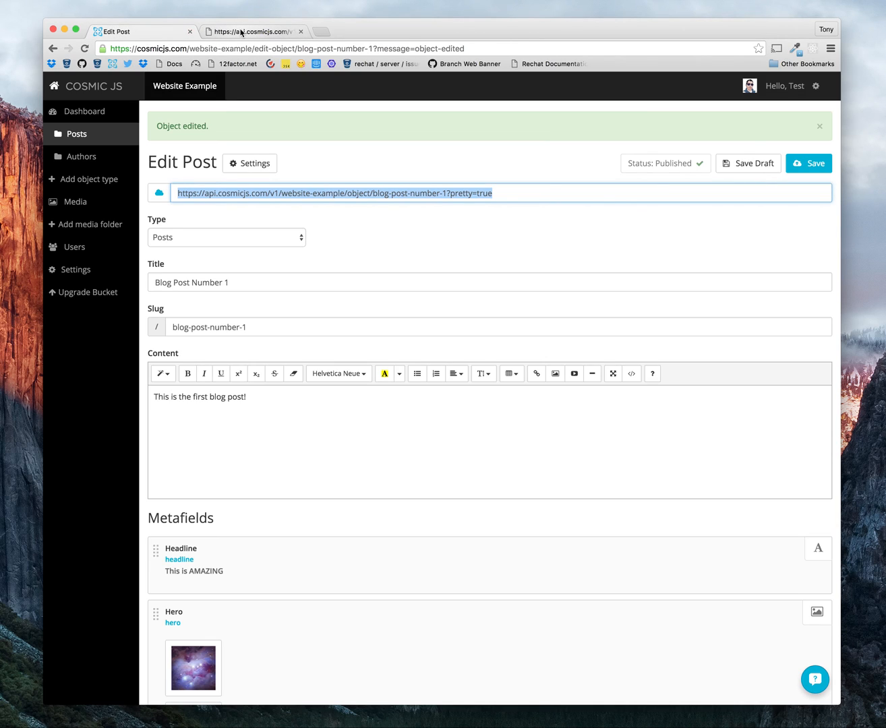
Step: Highlight the post's metafields block: headline, hero, the authors object_type and nested object key
left_click(242, 32)
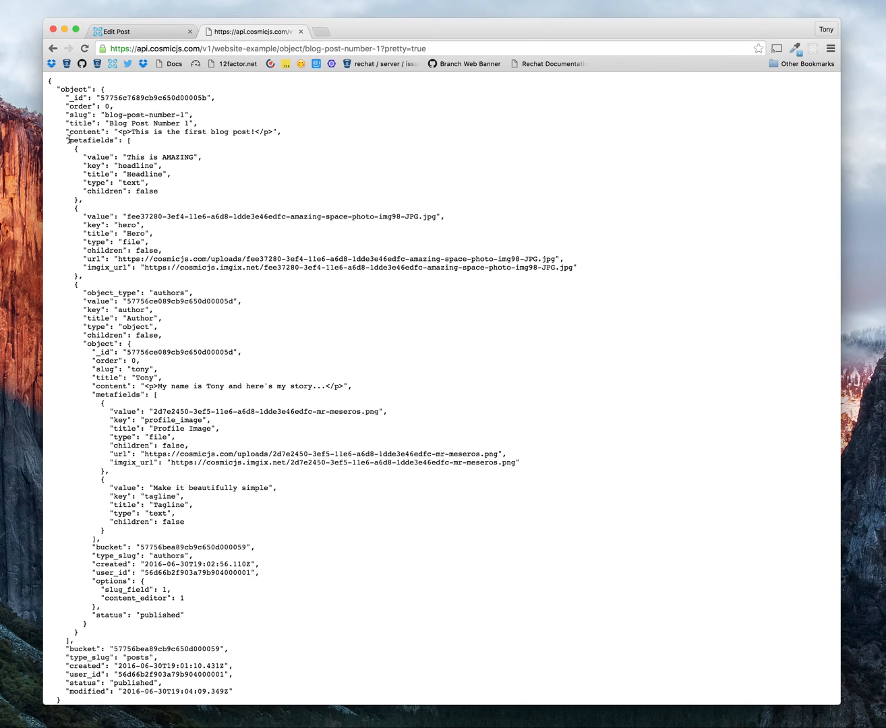
left_click_drag(66, 138, 85, 641)
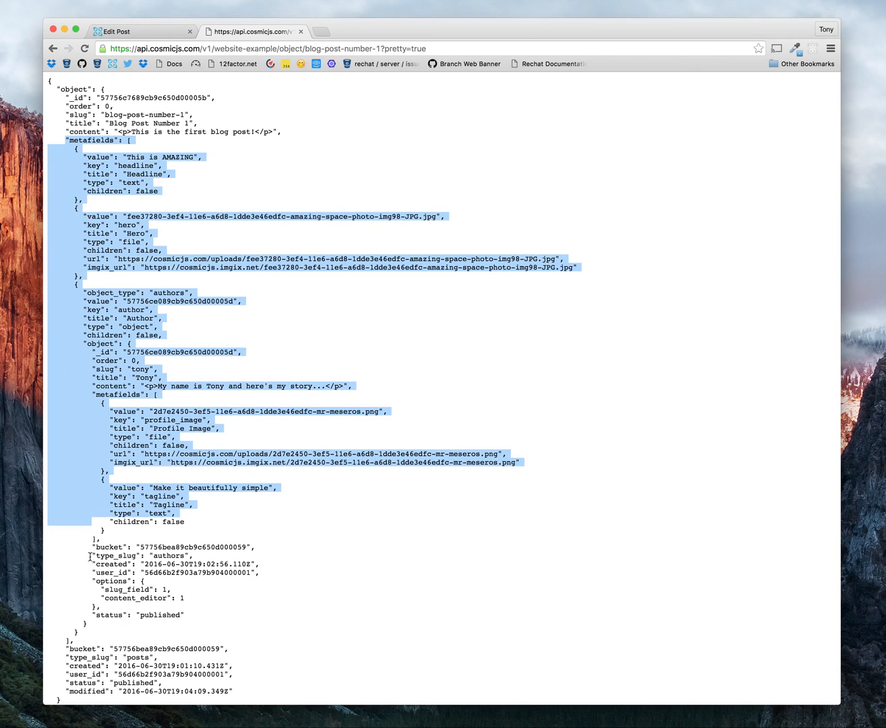
left_click(155, 450)
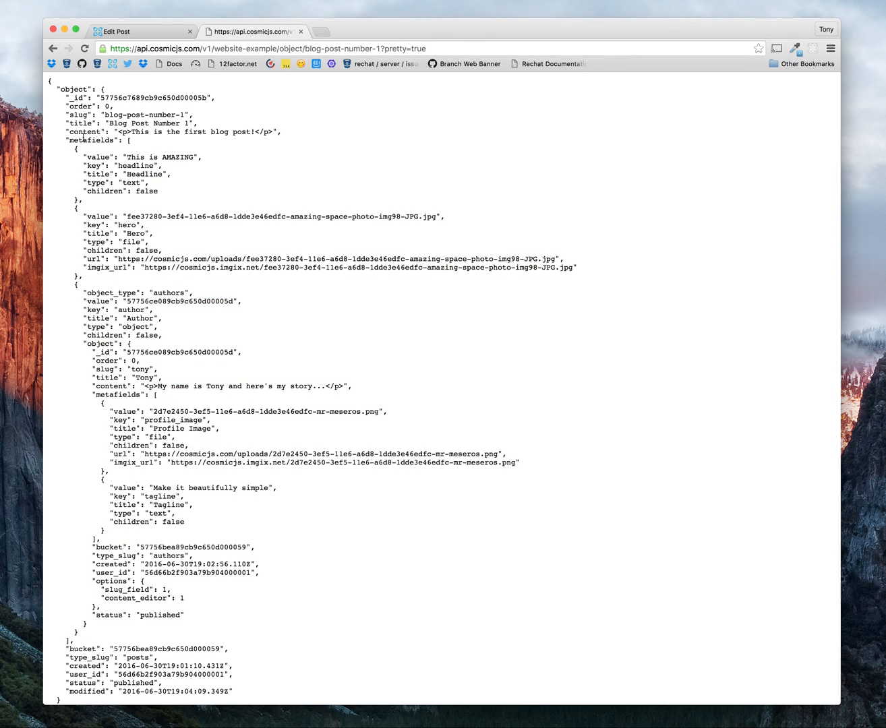
double_click(138, 166)
double_click(127, 224)
double_click(167, 292)
double_click(103, 344)
left_click(118, 389)
Step: Highlight Tony's nested metafields block with its profile_image and tagline keys
left_click_drag(93, 393, 116, 538)
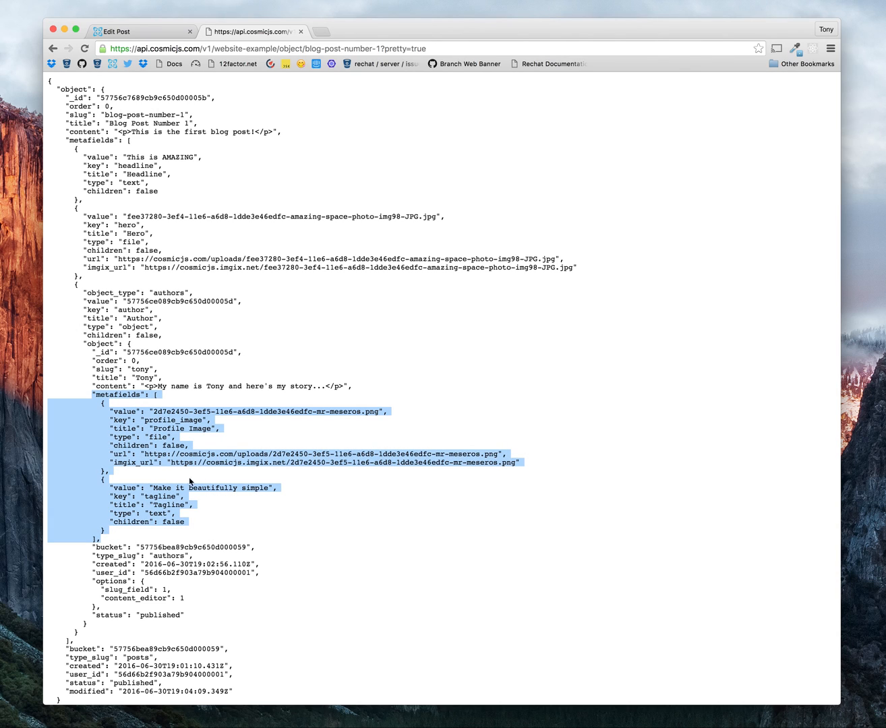
left_click(210, 461)
double_click(173, 420)
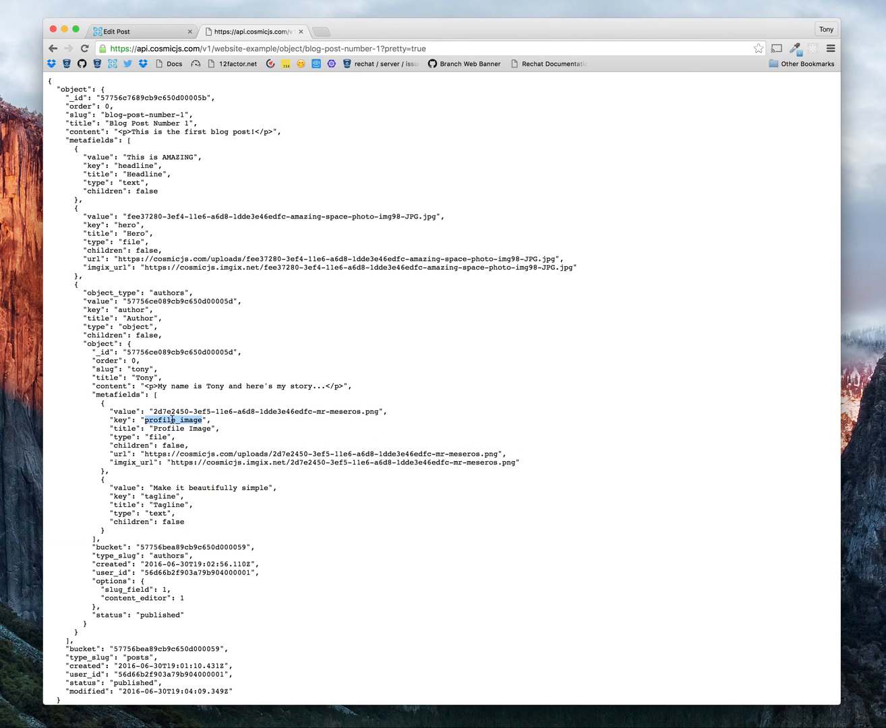
double_click(160, 497)
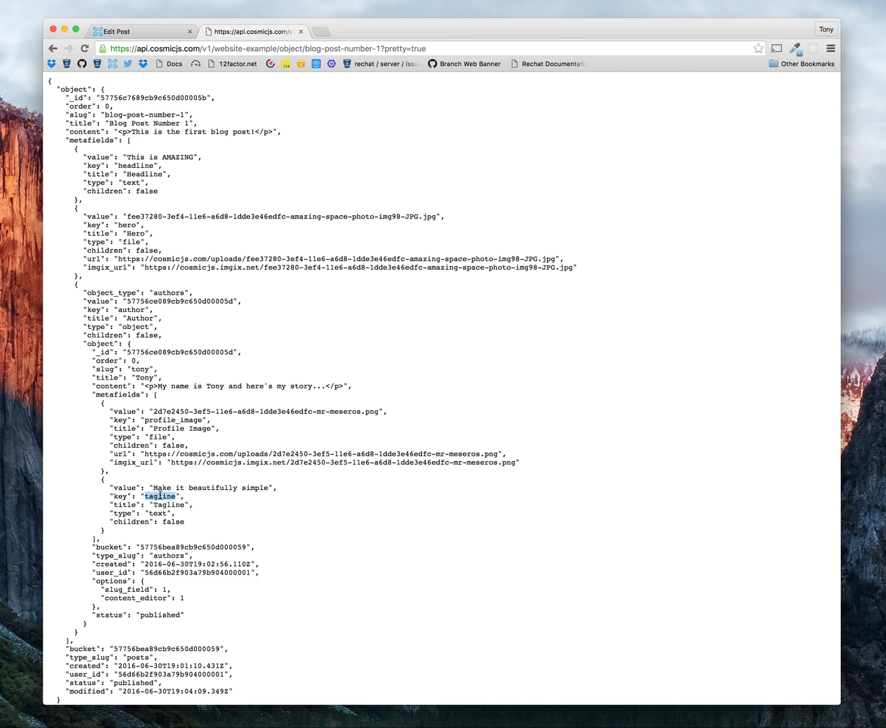
left_click(163, 437)
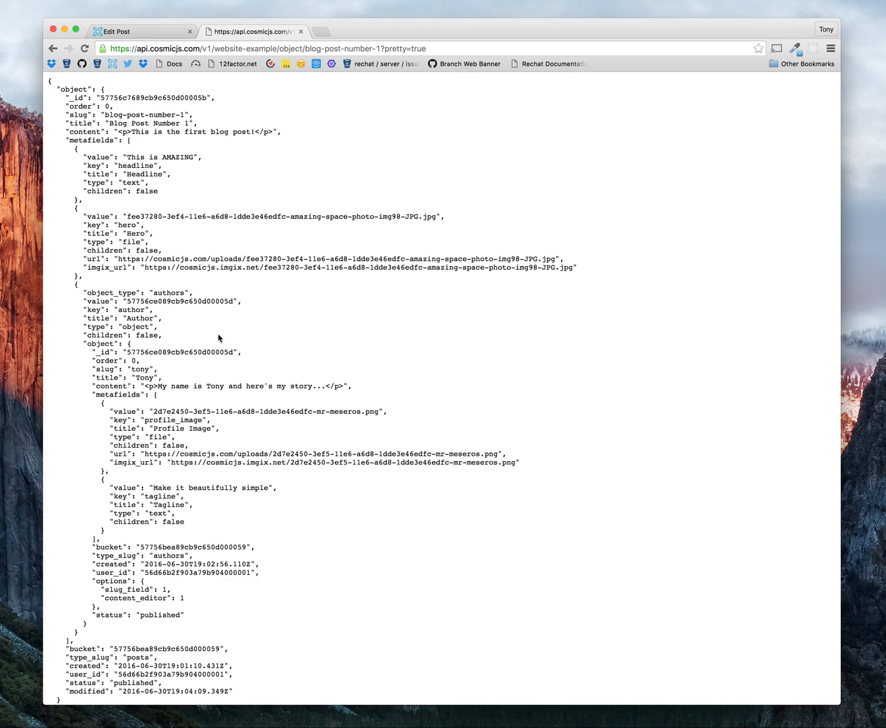